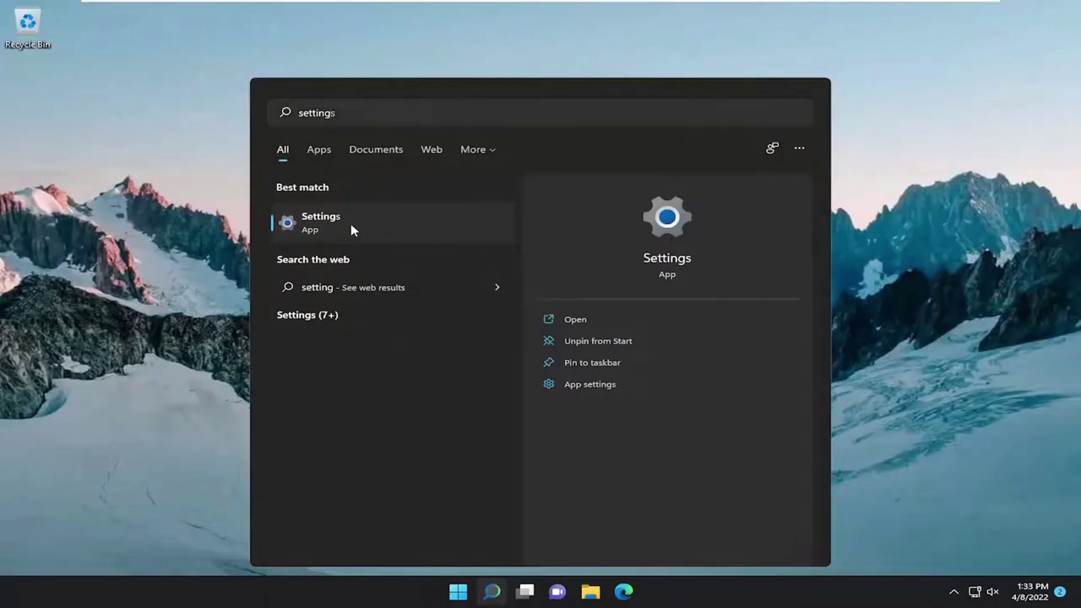
# Open the Settings app from the search results and go to the Personalization page.
pyautogui.click(350, 229)
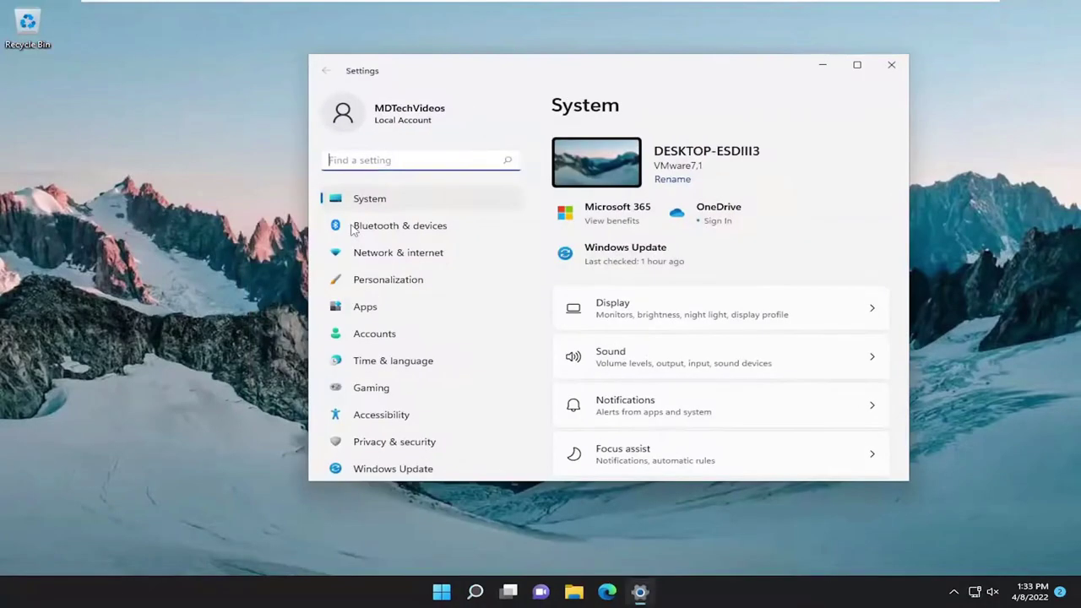
pyautogui.click(385, 281)
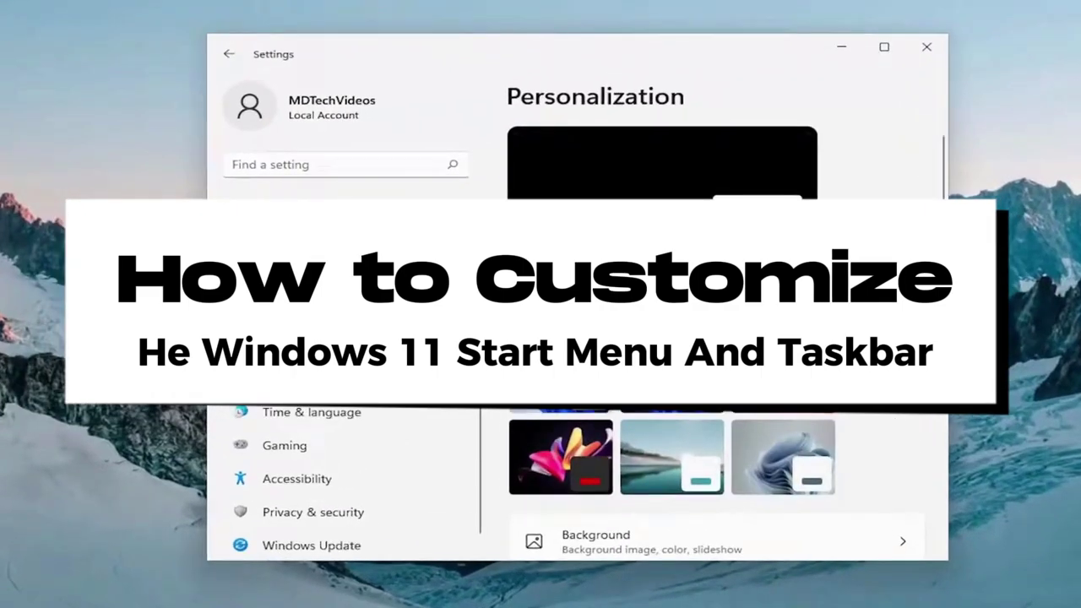
pyautogui.scroll(-5, 714, 473)
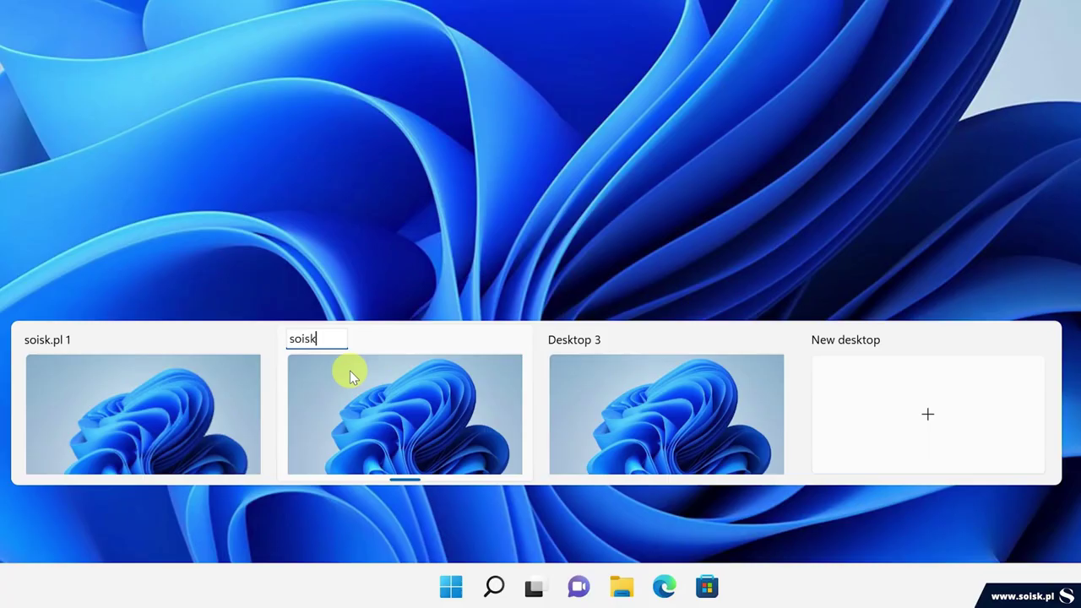
# Finish renaming the second virtual desktop as "soisk.pl 2" and call up the options for Desktop 3.
pyautogui.write('.pl 2')
pyautogui.press('Return')
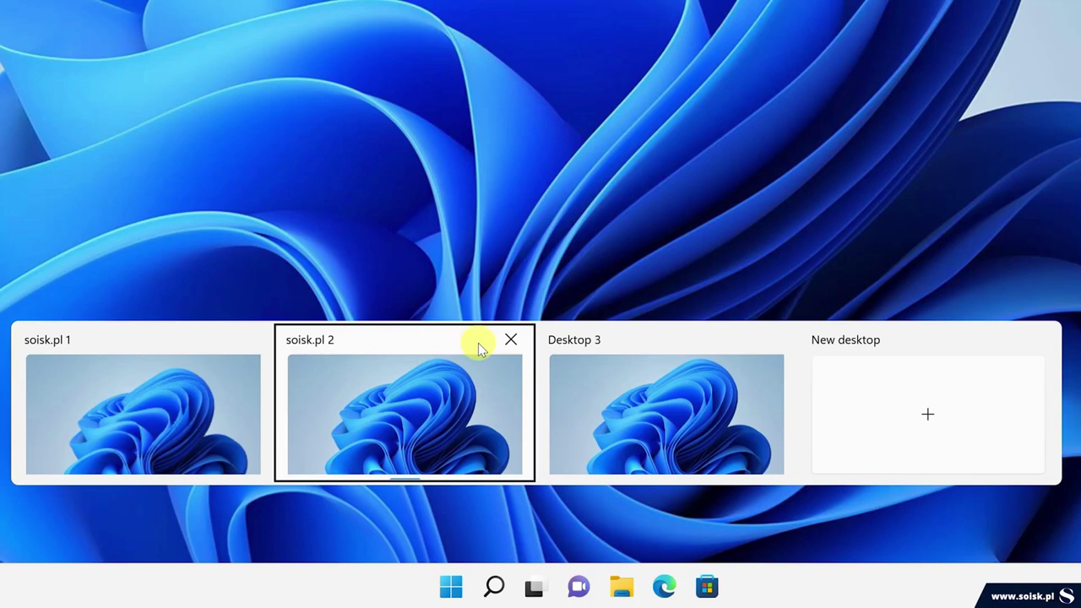
pyautogui.rightClick(579, 341)
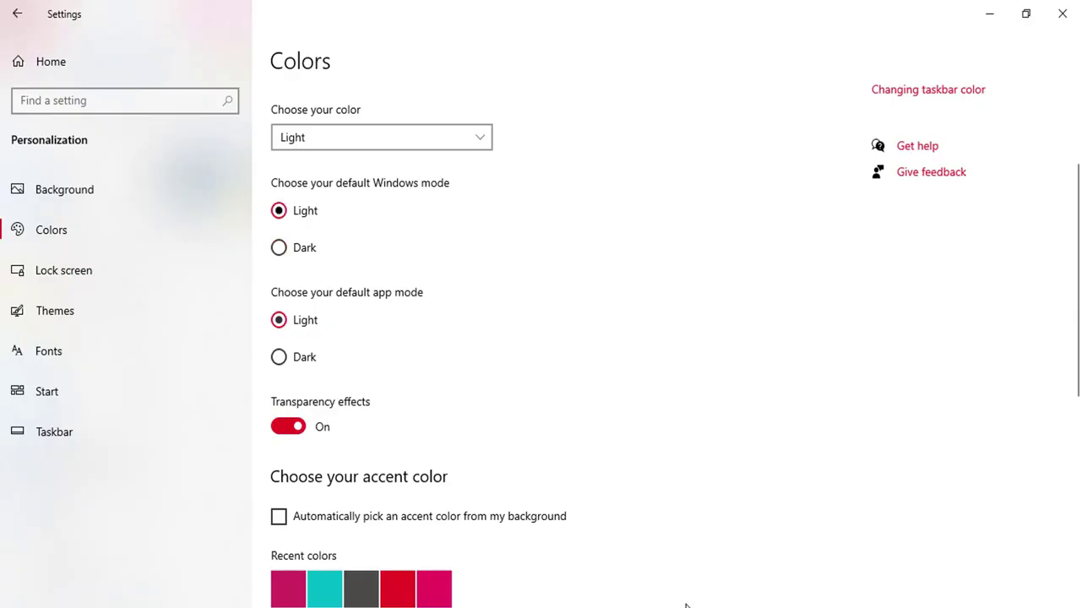
pyautogui.scroll(-3, 963, 384)
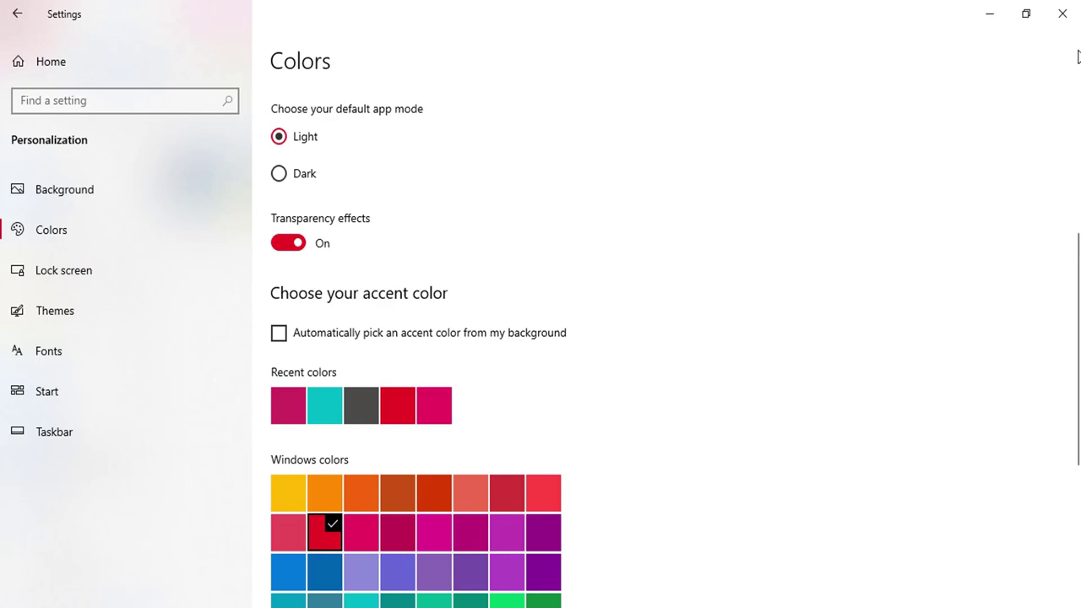
pyautogui.scroll(5, 712, 378)
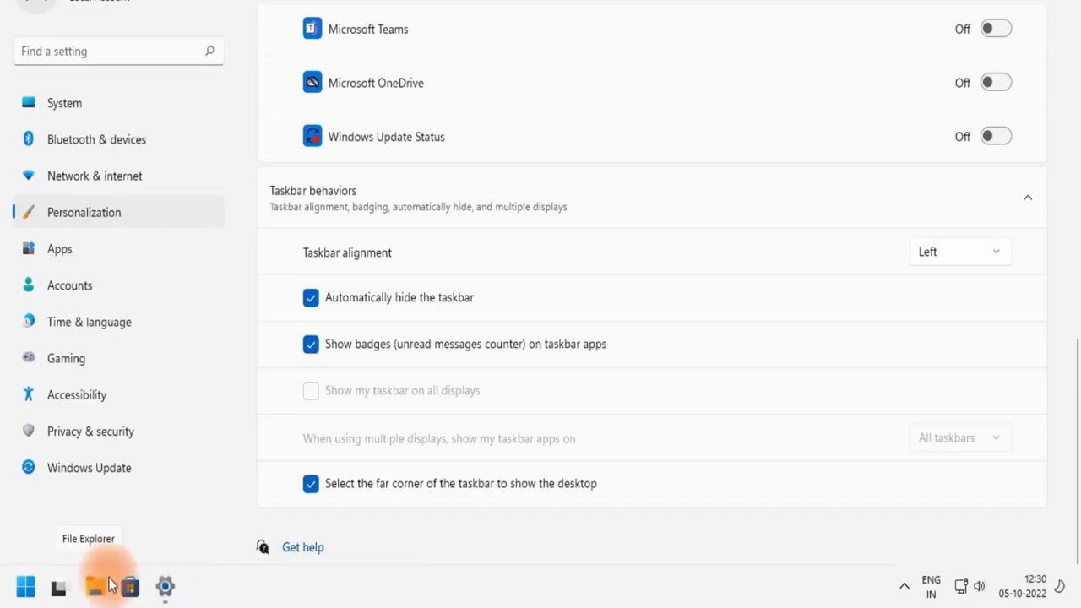
# Open the jump list of the File Explorer icon on the taskbar.
pyautogui.rightClick(98, 587)
pyautogui.rightClick(98, 587)
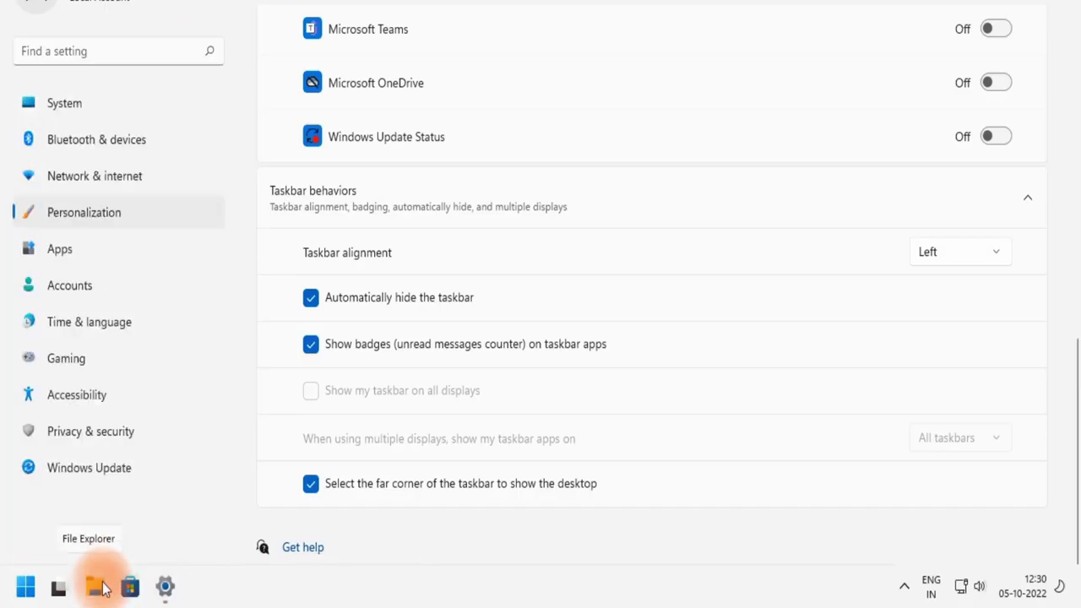
pyautogui.rightClick(99, 588)
pyautogui.rightClick(100, 588)
pyautogui.rightClick(99, 588)
pyautogui.rightClick(100, 588)
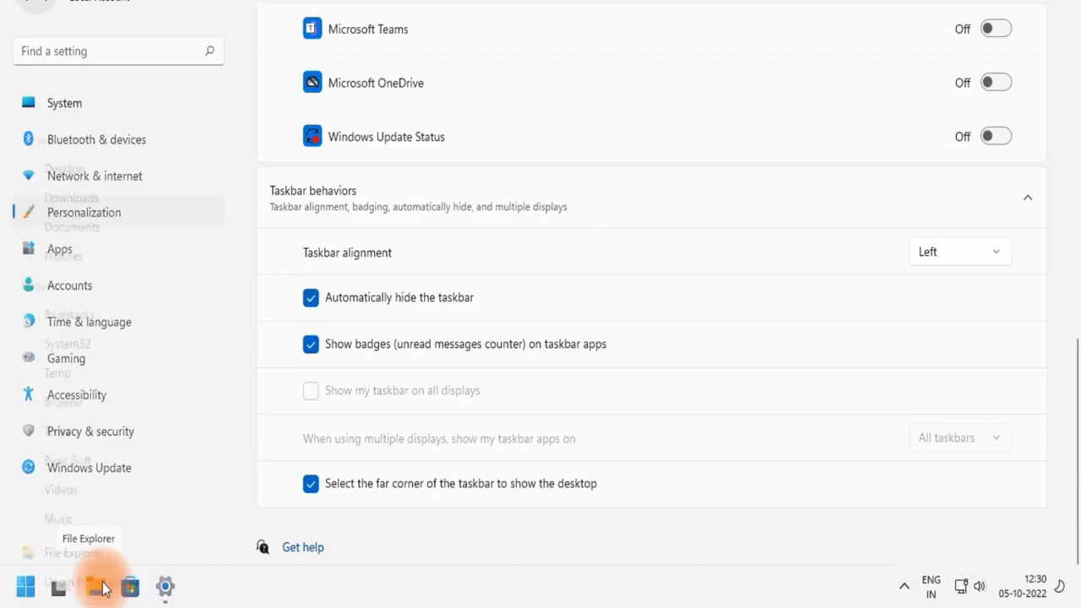
pyautogui.rightClick(100, 588)
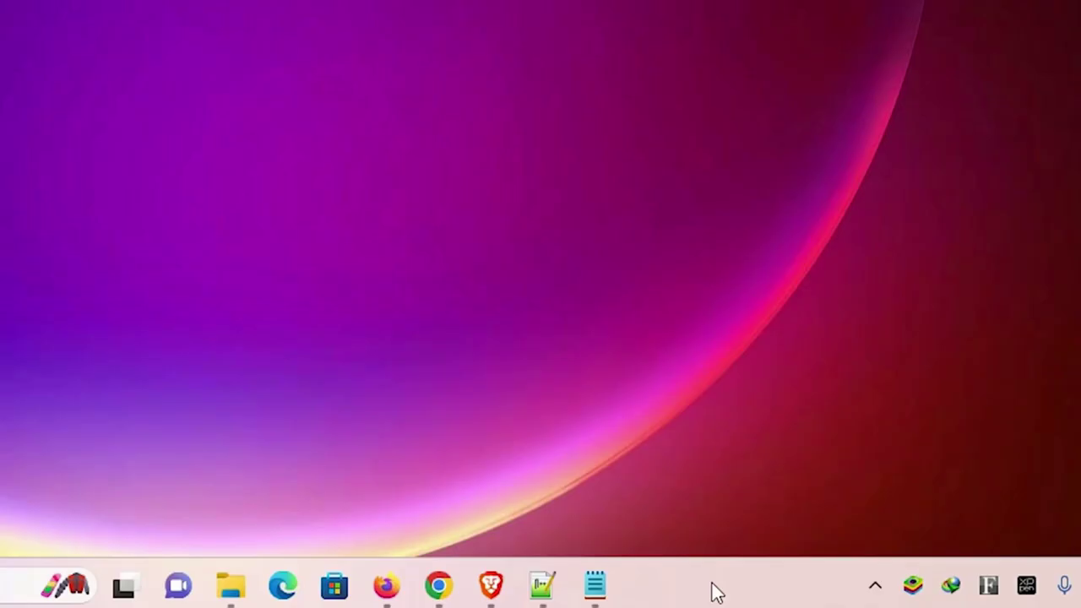
# Open the Taskbar settings from the empty area of the taskbar.
pyautogui.rightClick(712, 584)
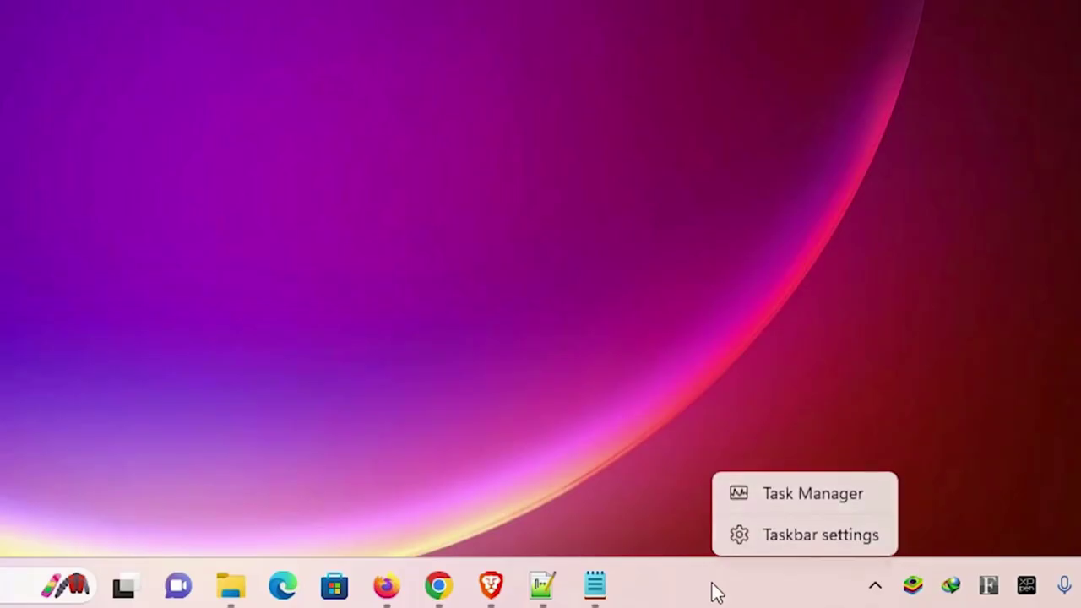
pyautogui.click(818, 547)
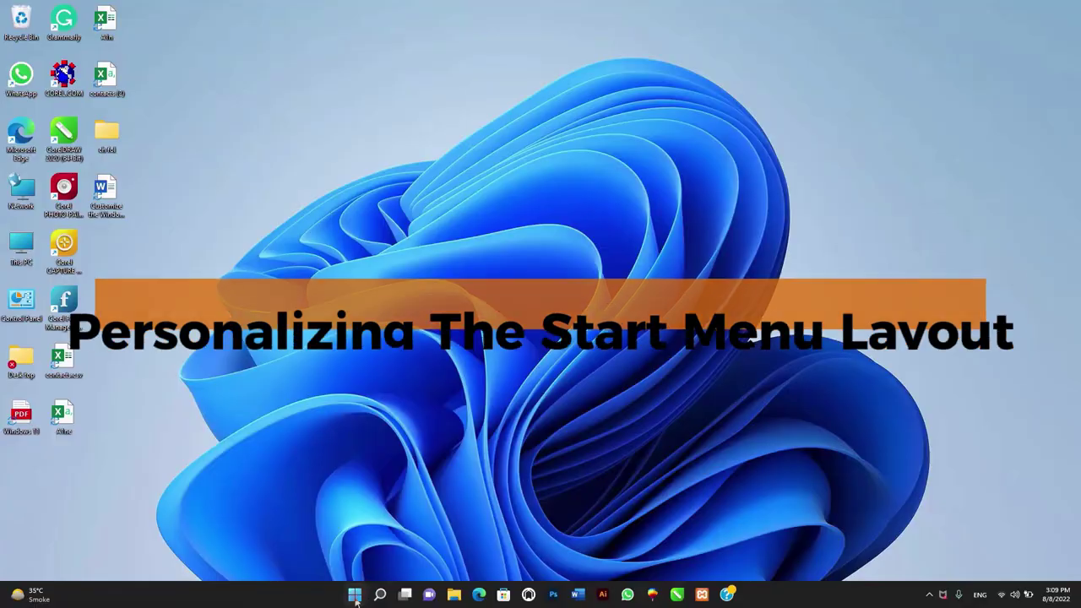
# Open the Start menu and show the next page of pinned apps.
pyautogui.press('super')
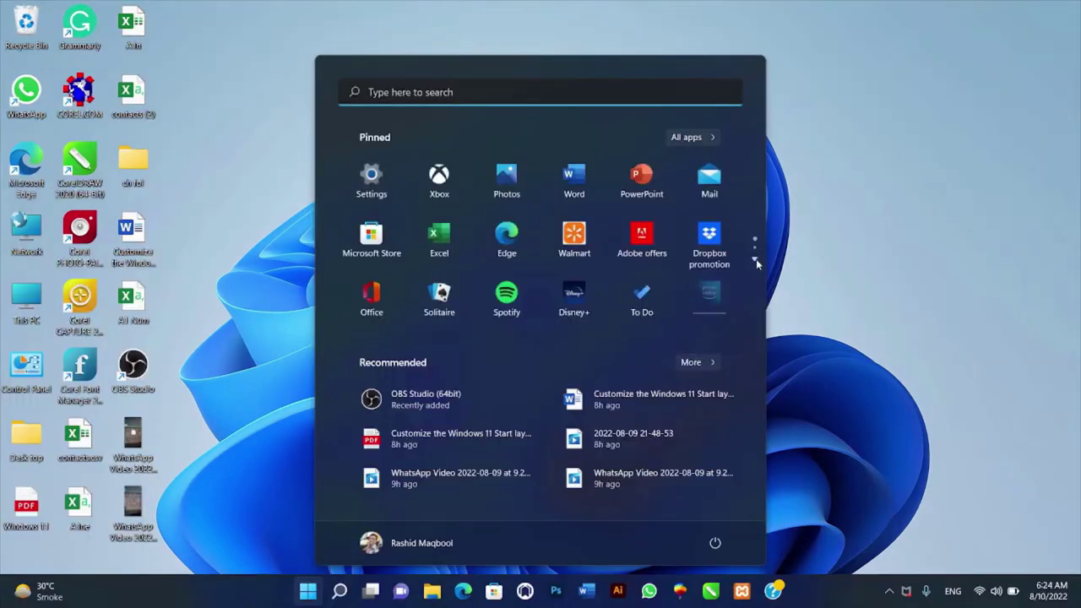
pyautogui.click(756, 260)
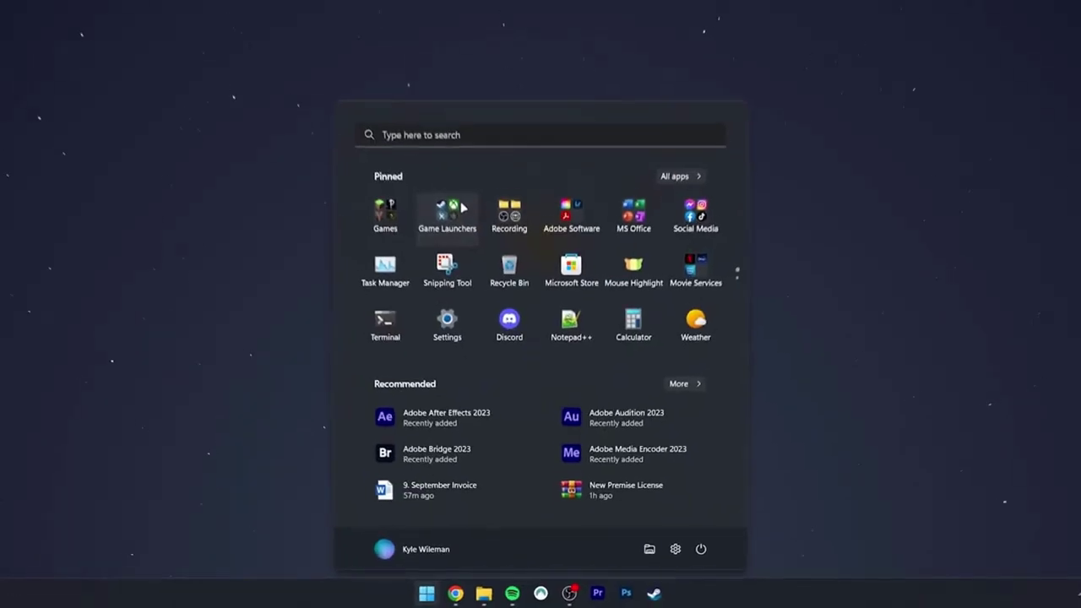
# Group Recycle Bin and Snipping Tool into one pinned Start menu folder and name it with the owner's first name.
pyautogui.click(434, 205)
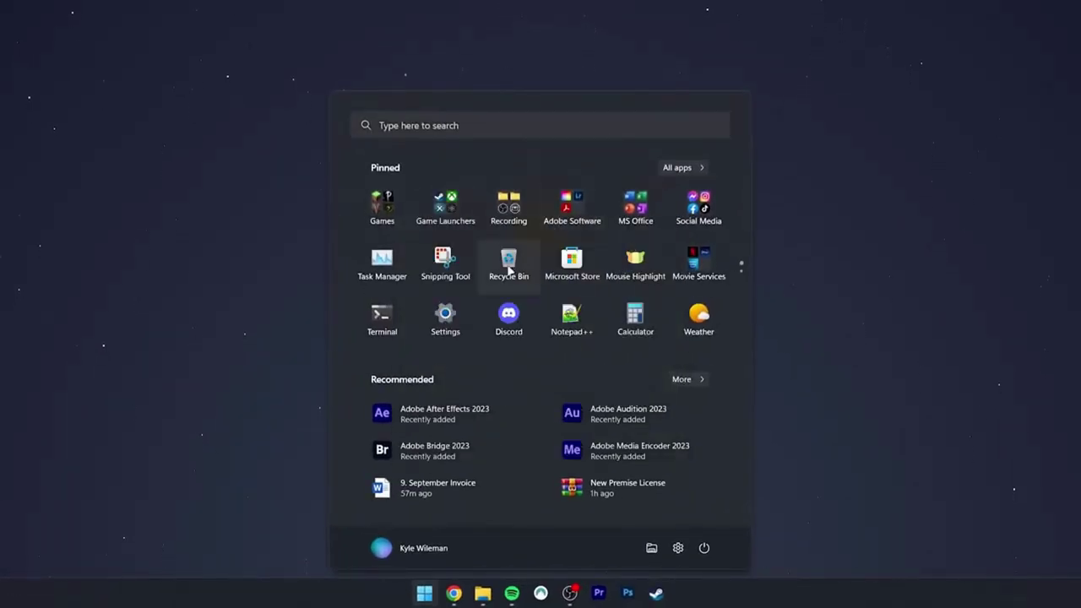
pyautogui.moveTo(507, 262); pyautogui.dragTo(436, 269)
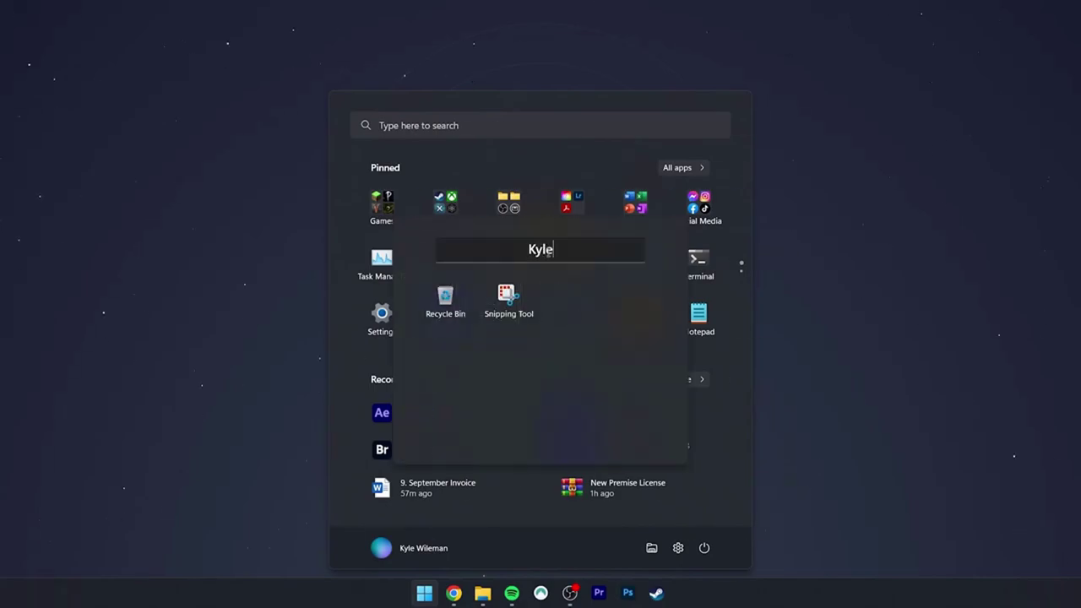
pyautogui.press('Escape')
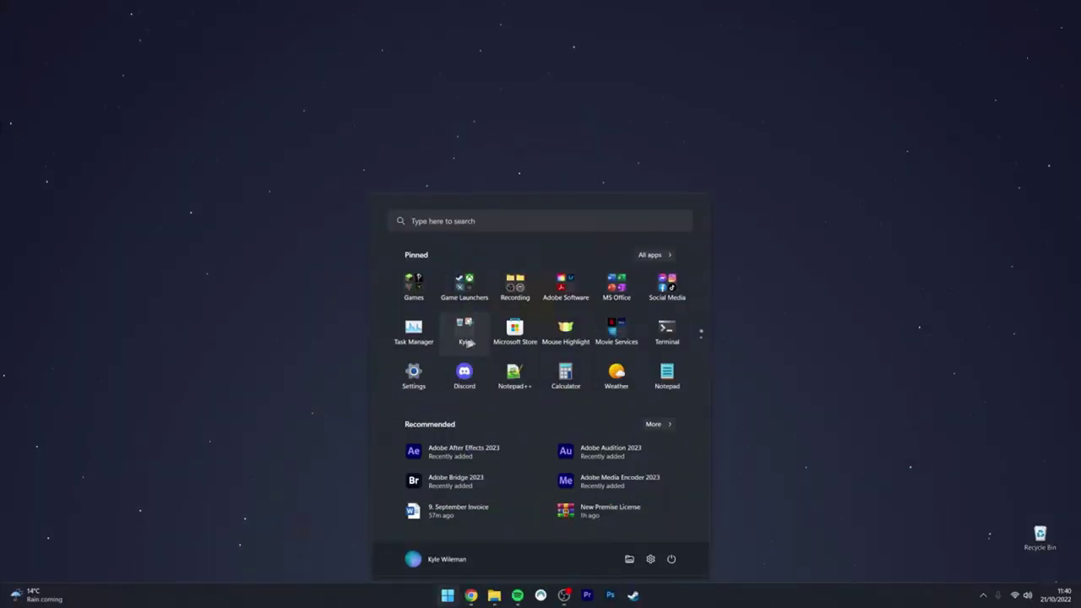
# Open the new Start menu folder and move Snipping Tool out of it.
pyautogui.click(469, 338)
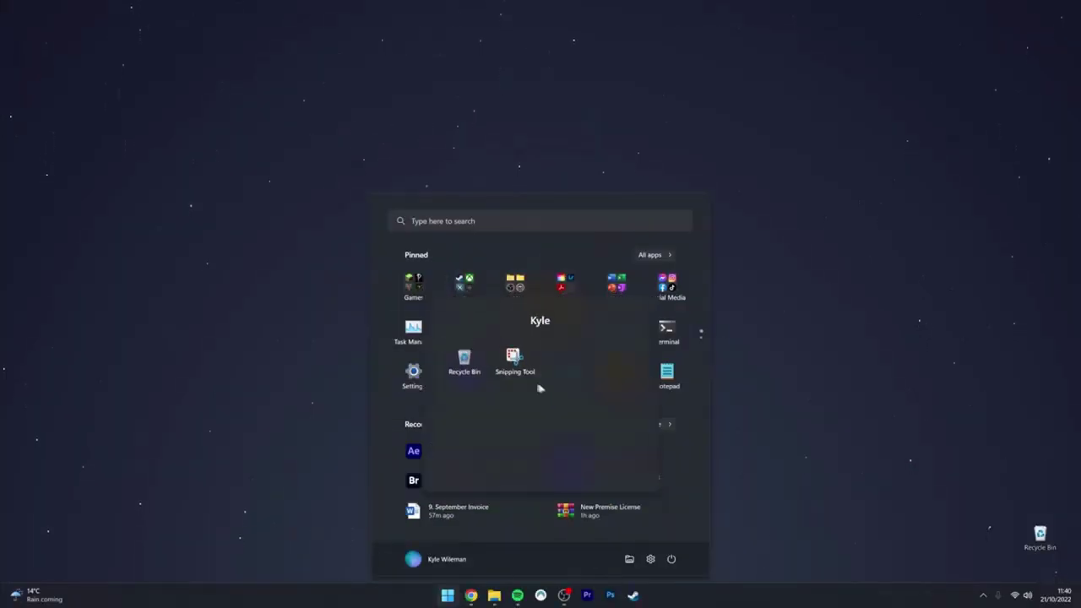
pyautogui.moveTo(513, 359); pyautogui.dragTo(387, 338)
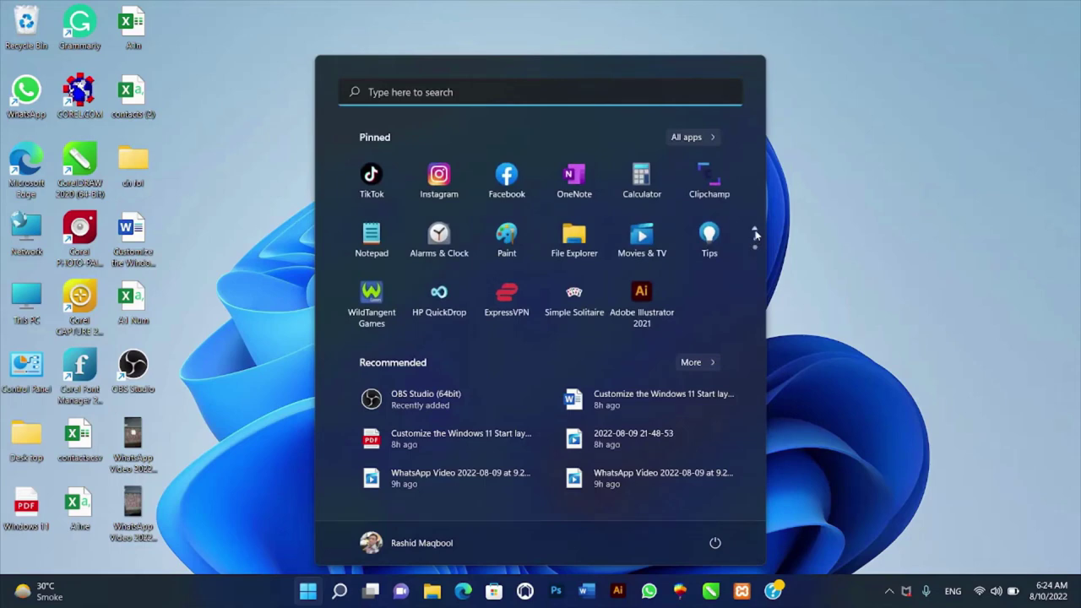
# Page back and forth between the sets of pinned apps in the Start menu.
pyautogui.click(756, 233)
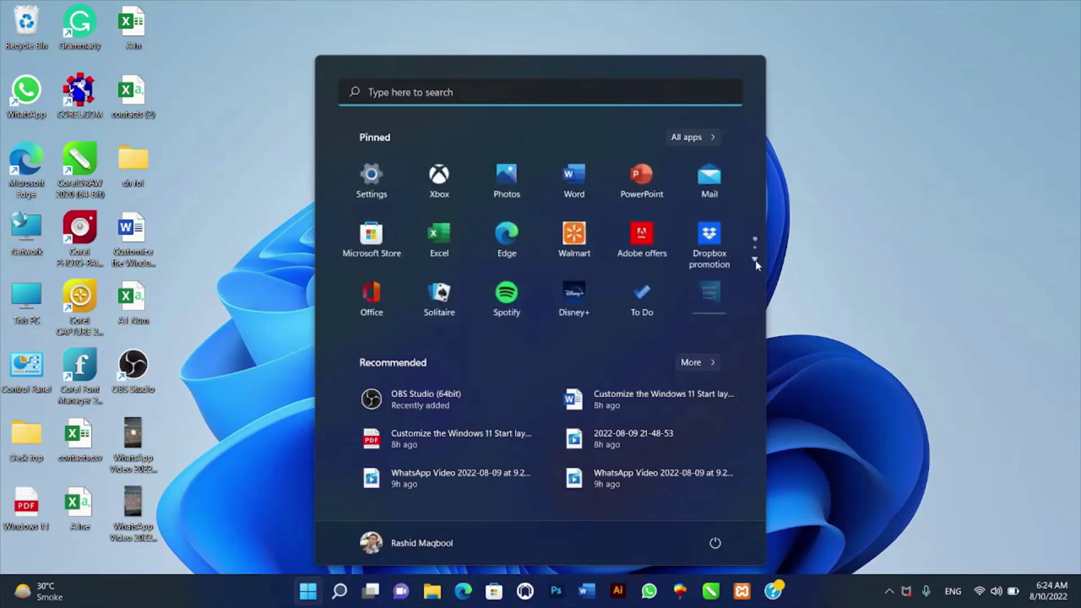
pyautogui.click(755, 261)
pyautogui.moveTo(632, 284); pyautogui.dragTo(684, 297)
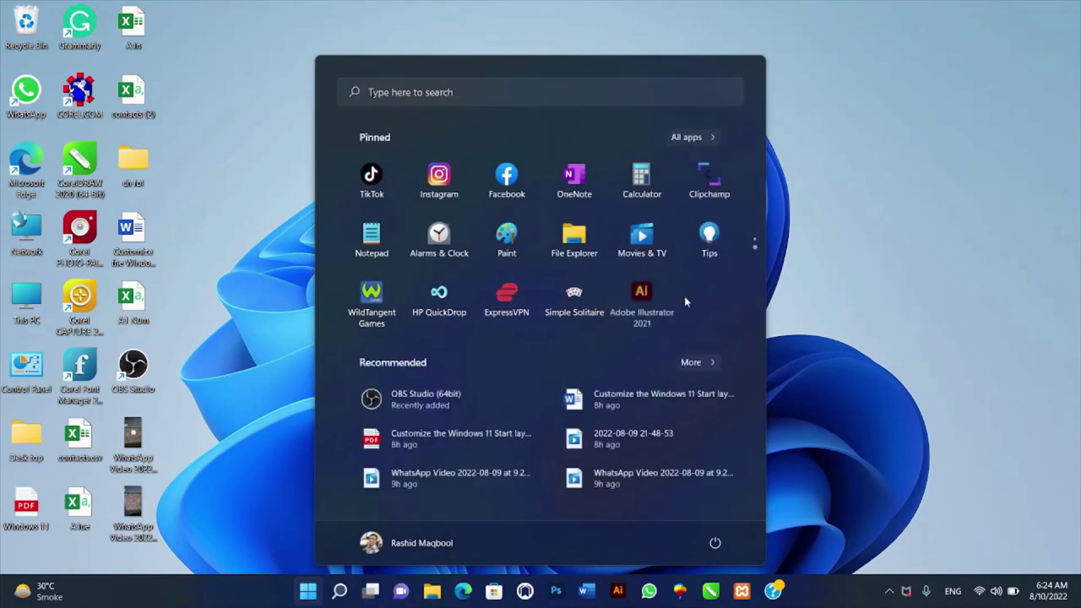
# Open the full list of installed apps in the Start menu and look through its alphabetical entries.
pyautogui.click(691, 137)
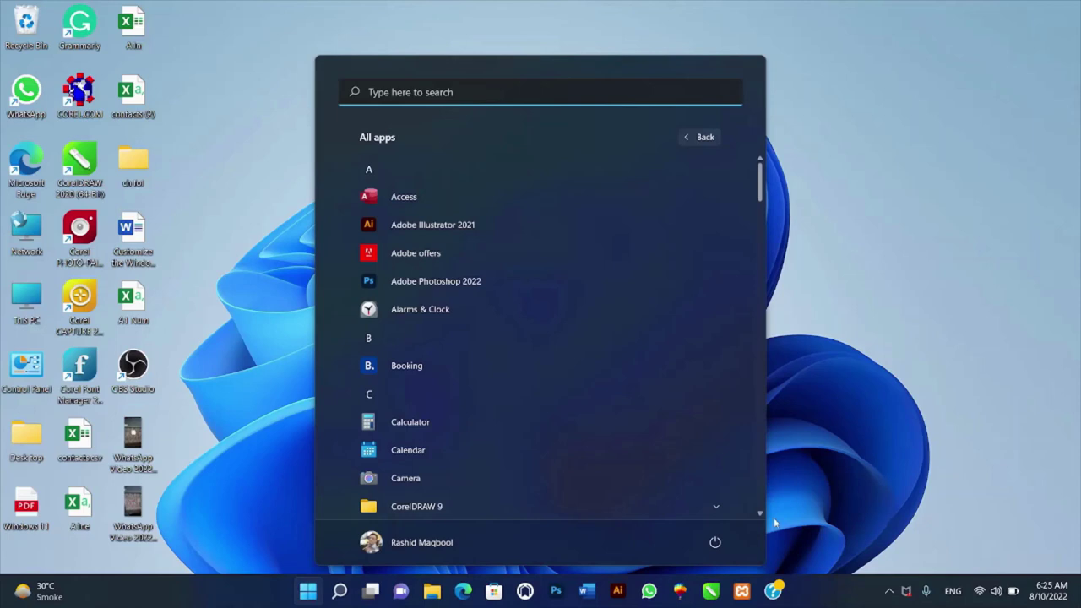
pyautogui.click(761, 514)
pyautogui.click(760, 515)
pyautogui.click(760, 514)
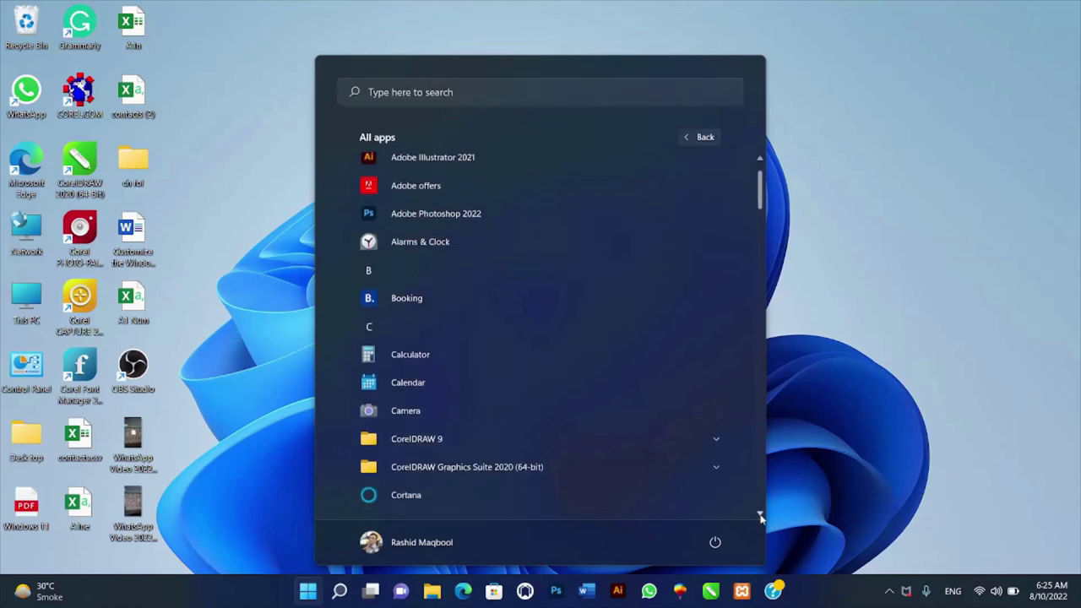
pyautogui.click(760, 515)
pyautogui.click(760, 515)
pyautogui.click(760, 515)
pyautogui.click(760, 514)
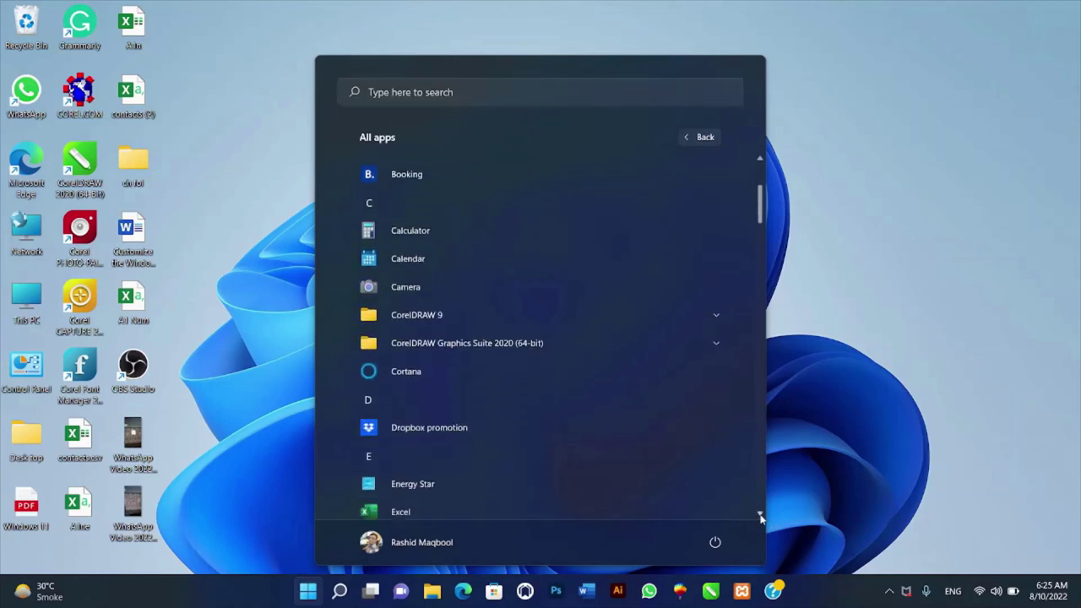
pyautogui.click(760, 515)
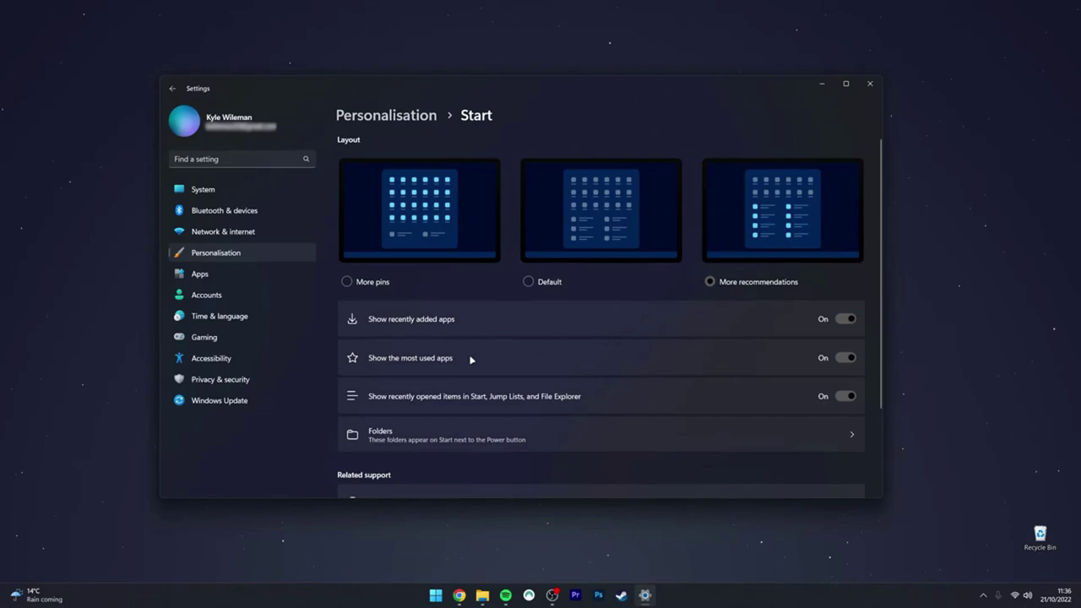
# Open the Start Folders settings and look through the folders that can appear next to the Power button.
pyautogui.click(490, 438)
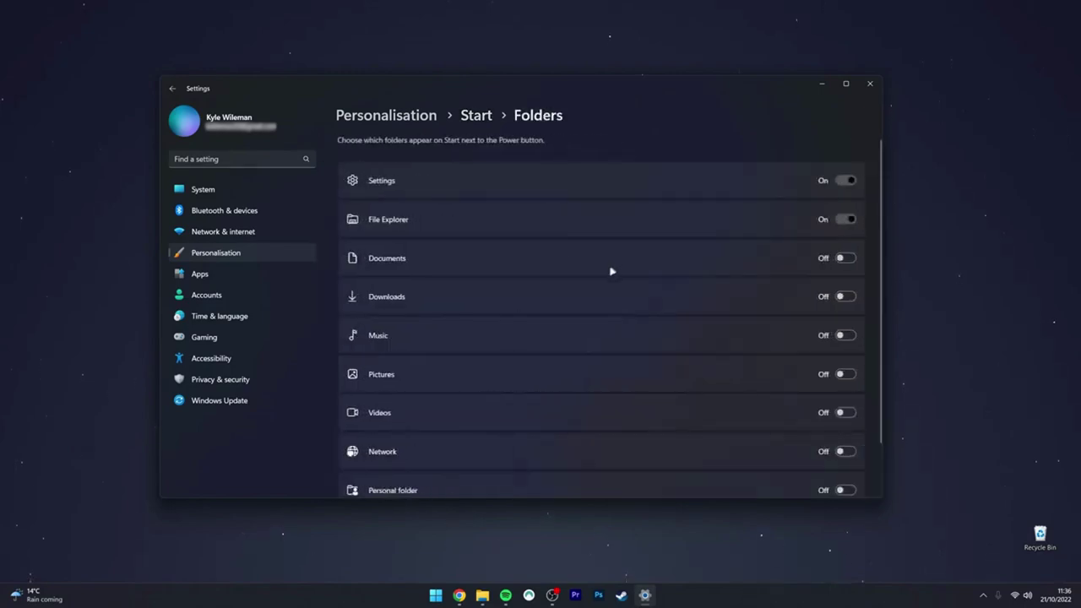
pyautogui.scroll(-2, 612, 271)
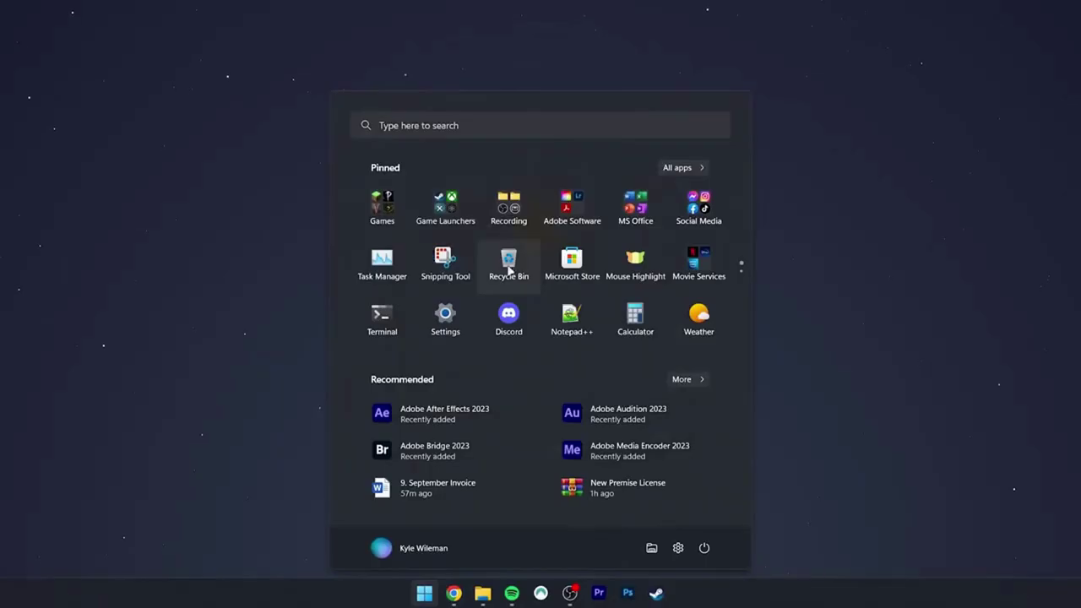
# Move the pinned Recycle Bin onto Snipping Tool in the Start menu to group them.
pyautogui.moveTo(509, 268); pyautogui.dragTo(439, 265)
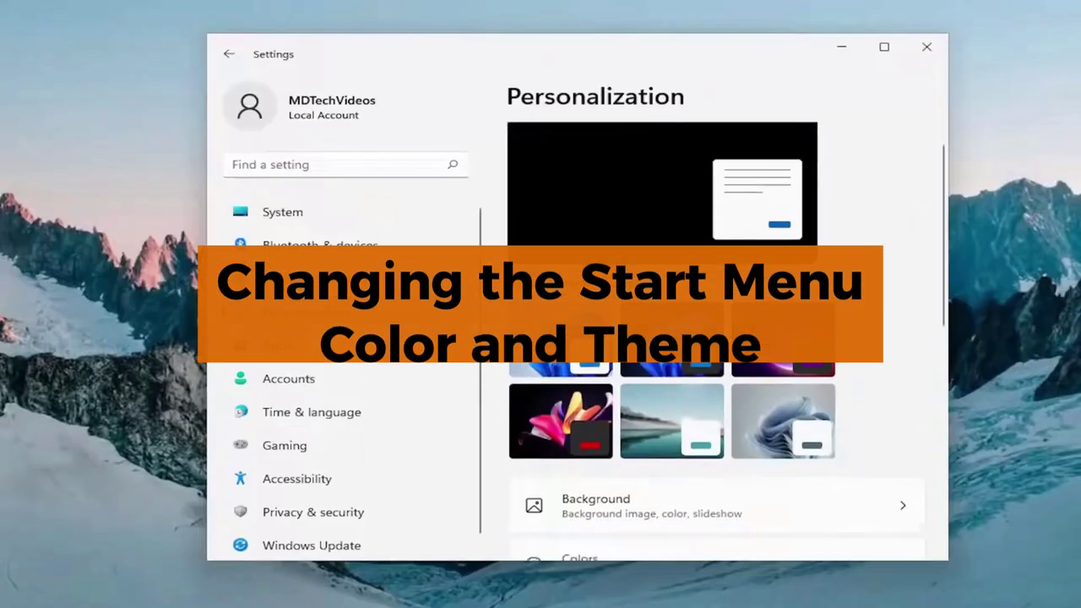
pyautogui.scroll(-5, 726, 338)
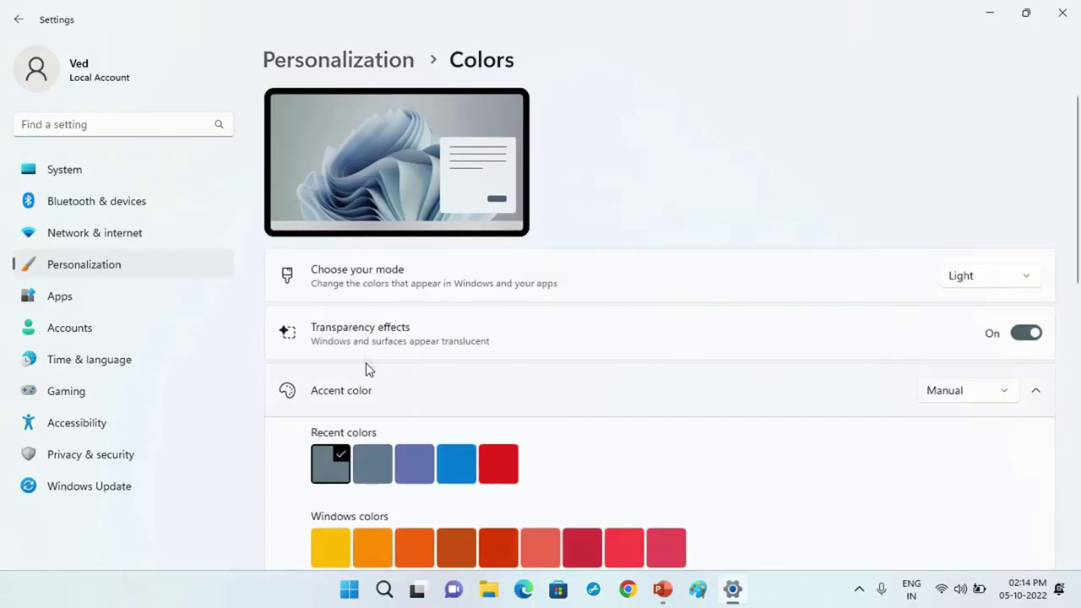
pyautogui.scroll(-5, 367, 364)
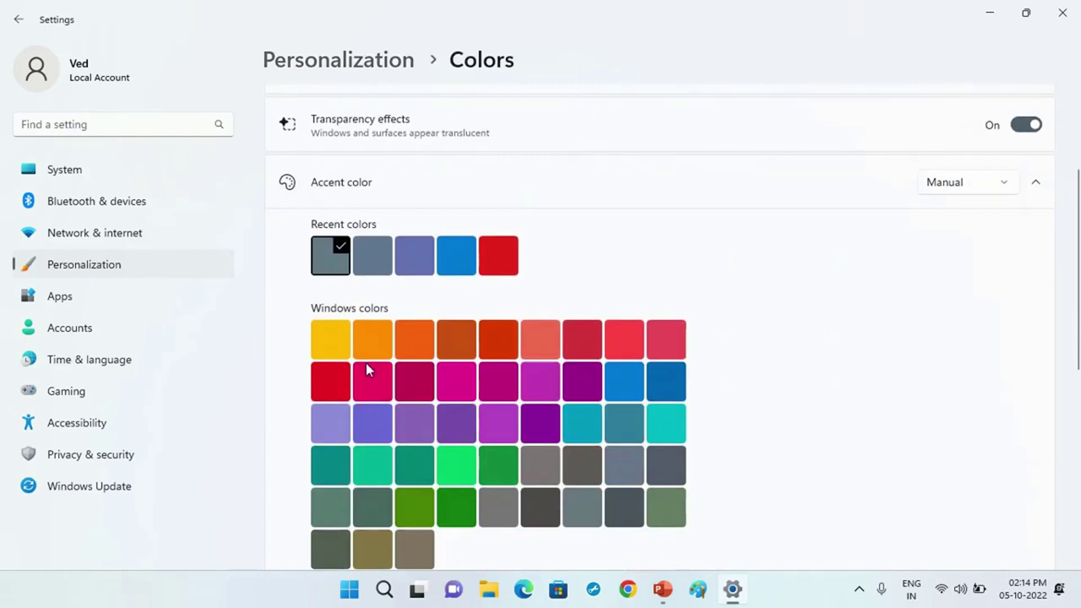
pyautogui.scroll(-1, 366, 369)
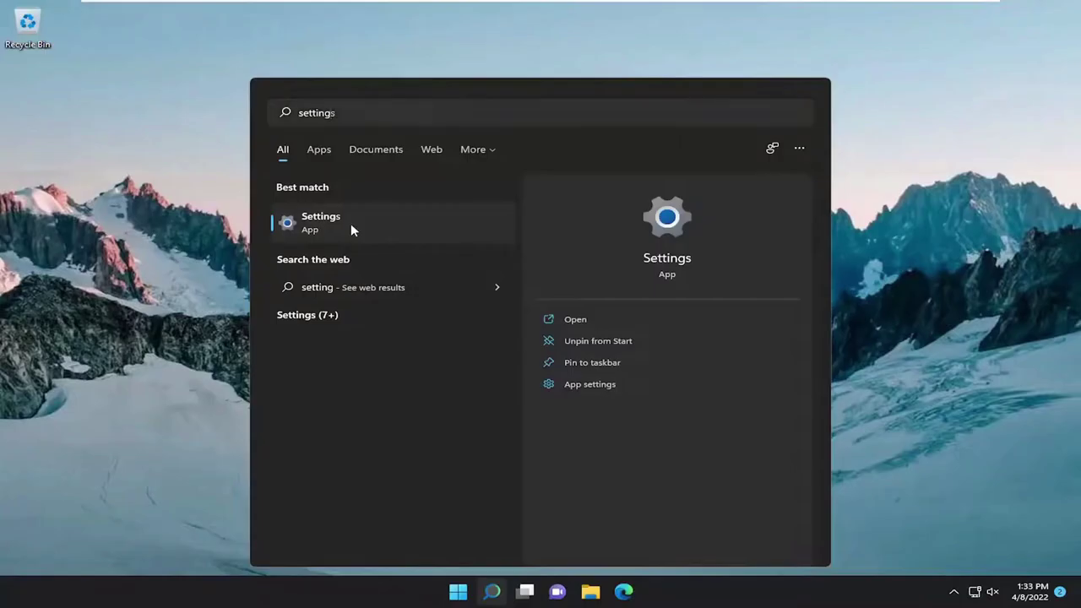
# Launch Settings from the search results and bring up the Personalization options below the themes.
pyautogui.click(350, 227)
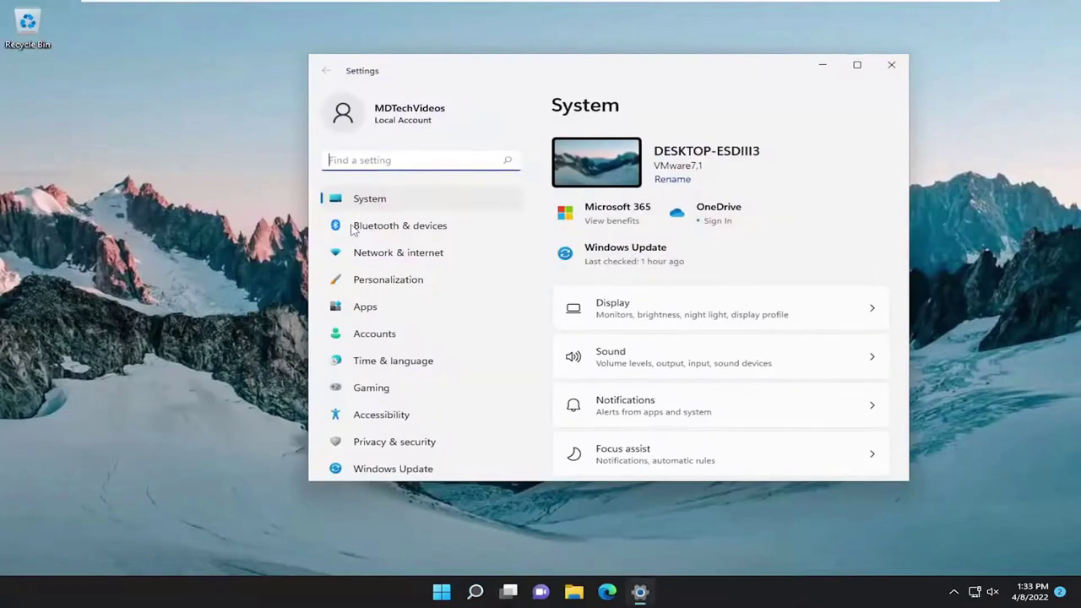
pyautogui.click(376, 290)
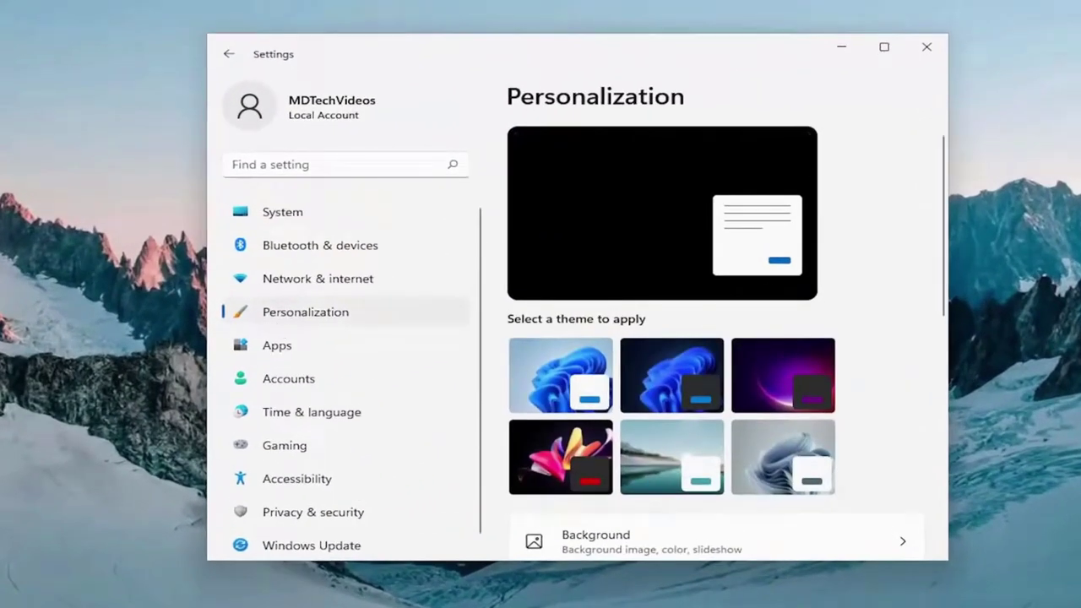
pyautogui.scroll(-2, 574, 293)
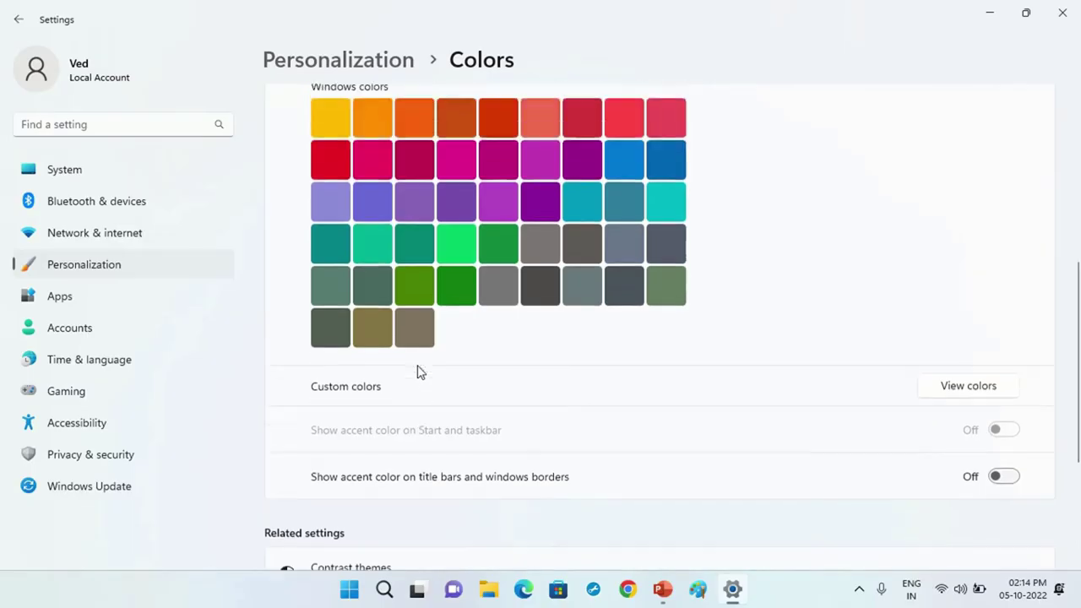
pyautogui.scroll(5, 417, 368)
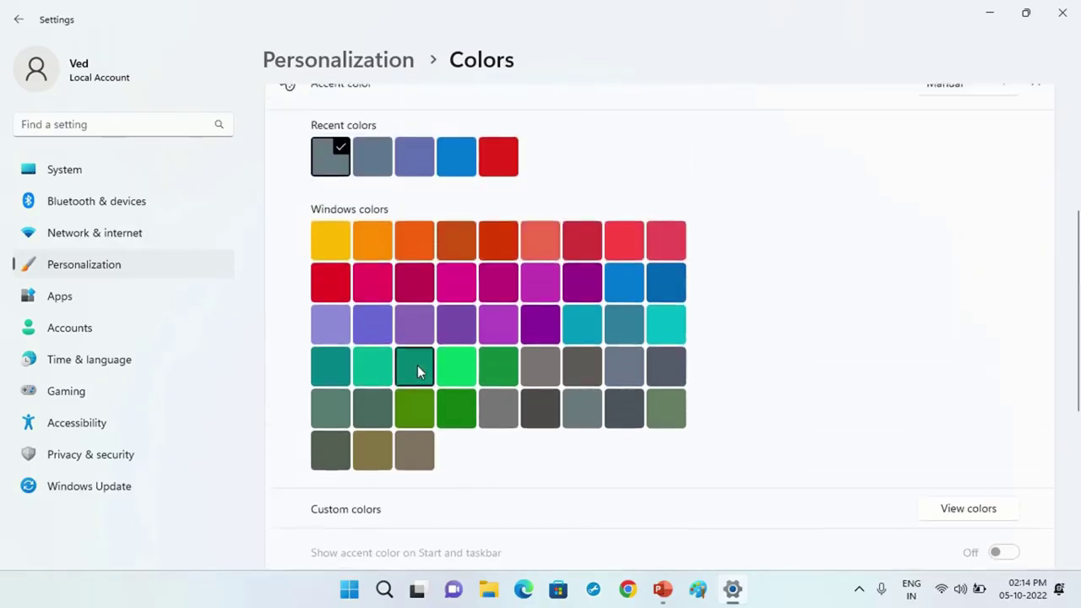
# Apply the Blue swatch from the Windows colors and switch the accent color setting to Automatic.
pyautogui.scroll(3, 418, 365)
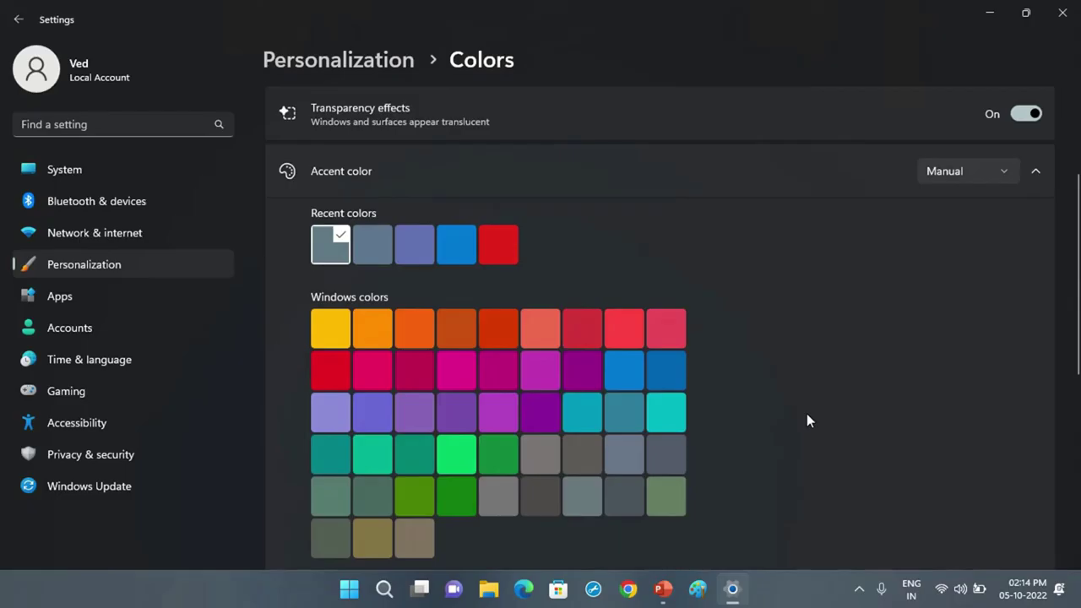
pyautogui.scroll(-1, 807, 420)
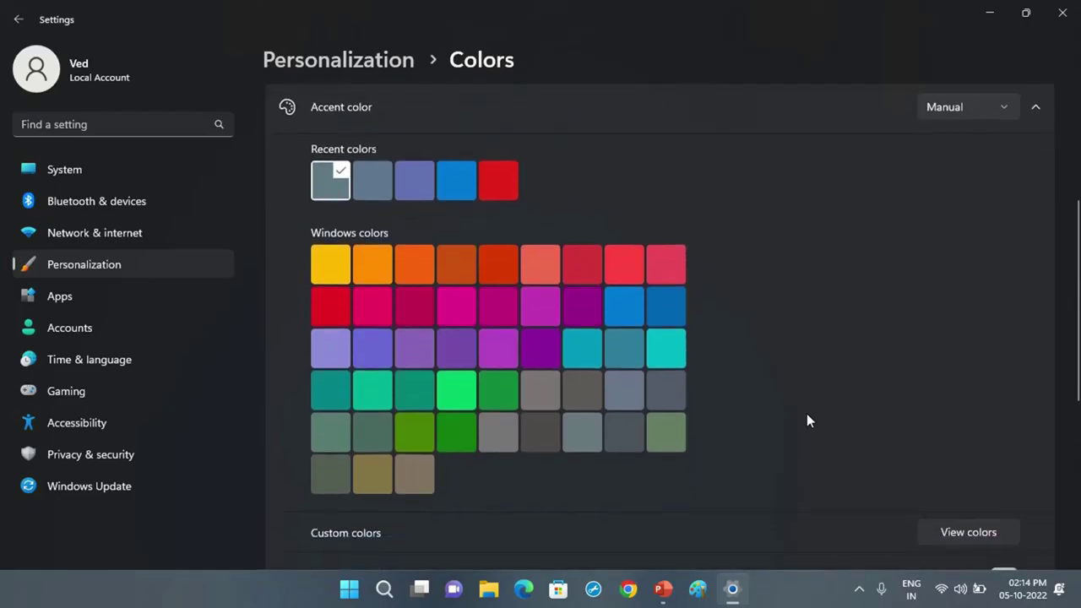
pyautogui.click(626, 316)
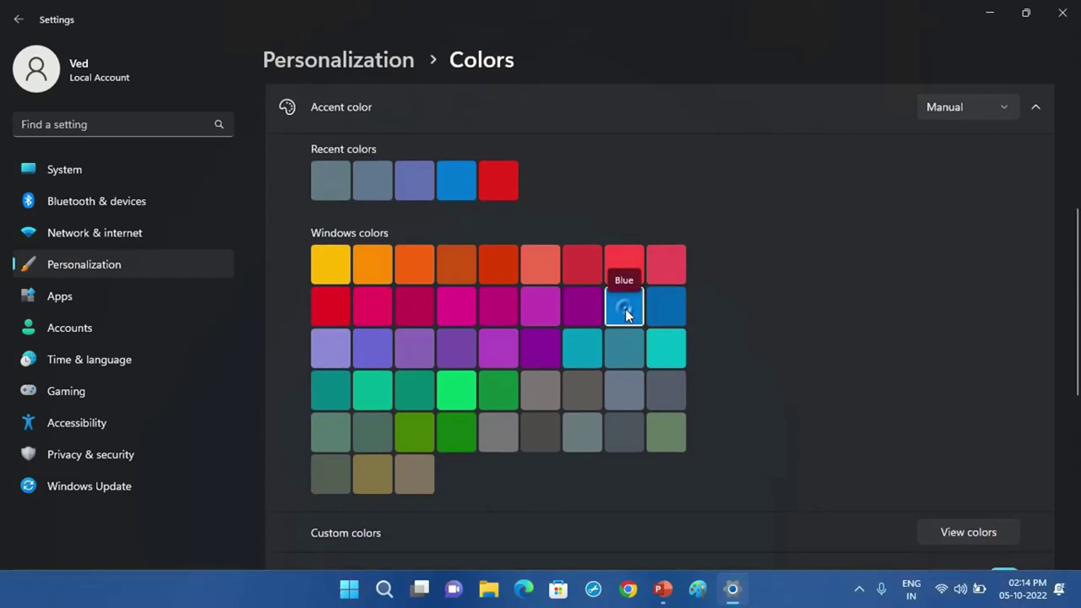
pyautogui.click(975, 105)
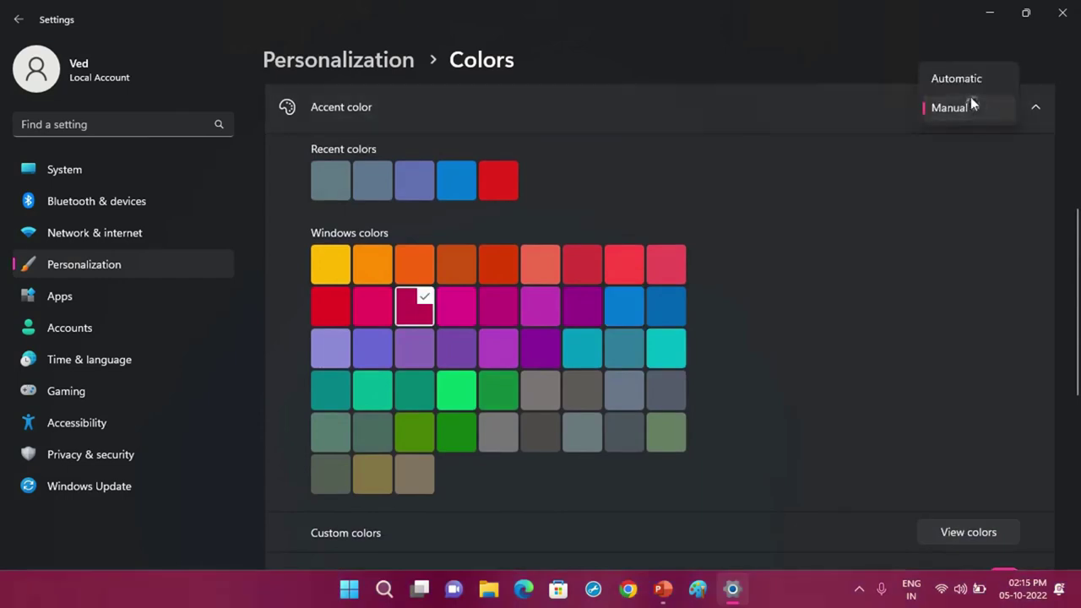
pyautogui.click(963, 82)
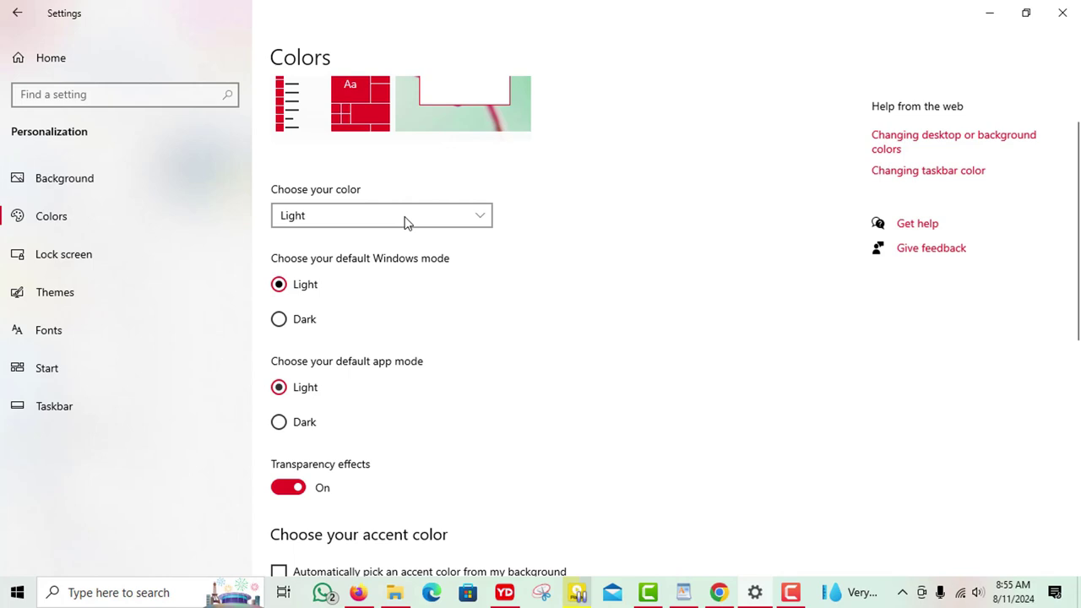
# Look through the Light, Dark and Custom color mode options and the accent color section in the Colors settings.
pyautogui.scroll(-2, 488, 222)
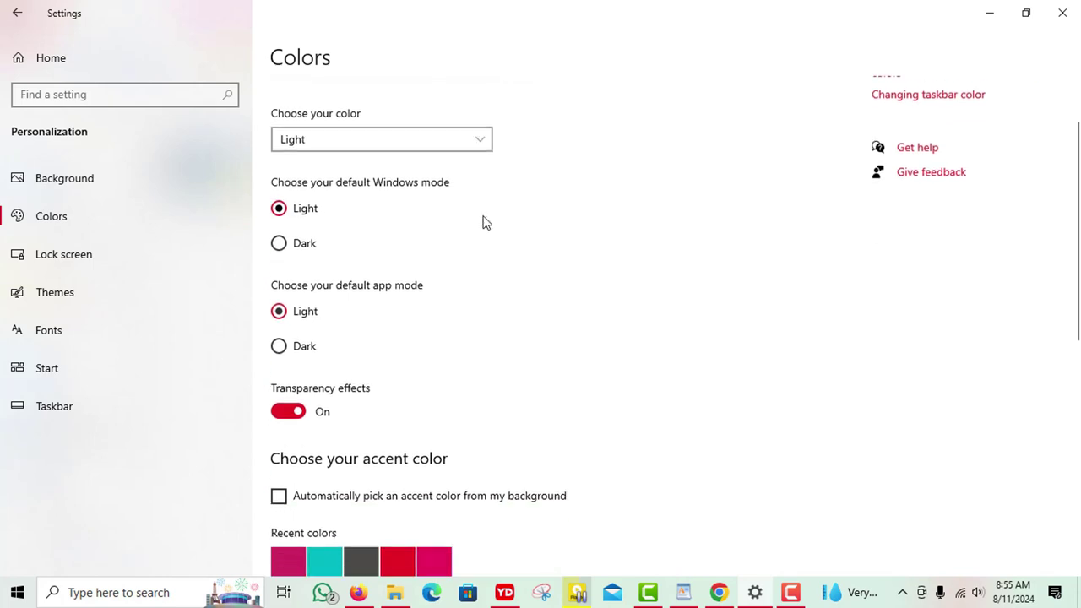
pyautogui.click(483, 135)
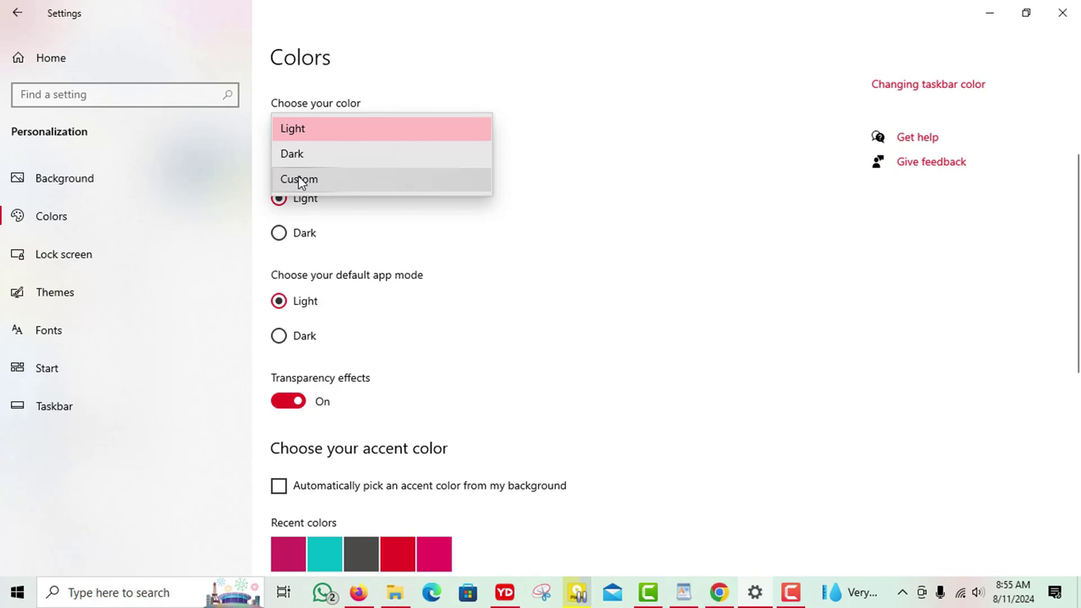
pyautogui.click(693, 490)
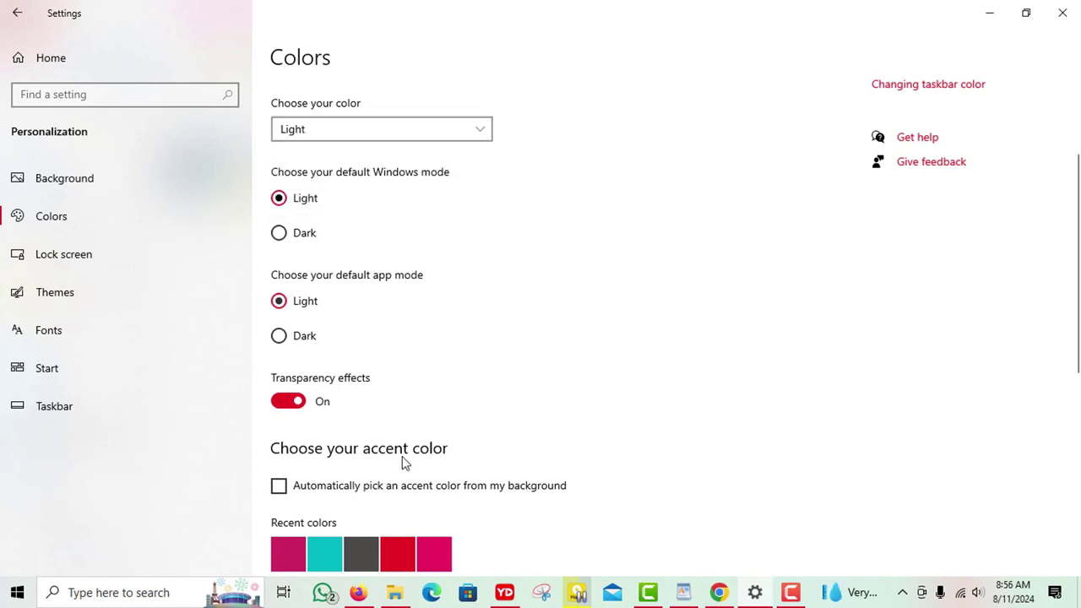
pyautogui.scroll(-3, 403, 463)
pyautogui.scroll(5, 712, 354)
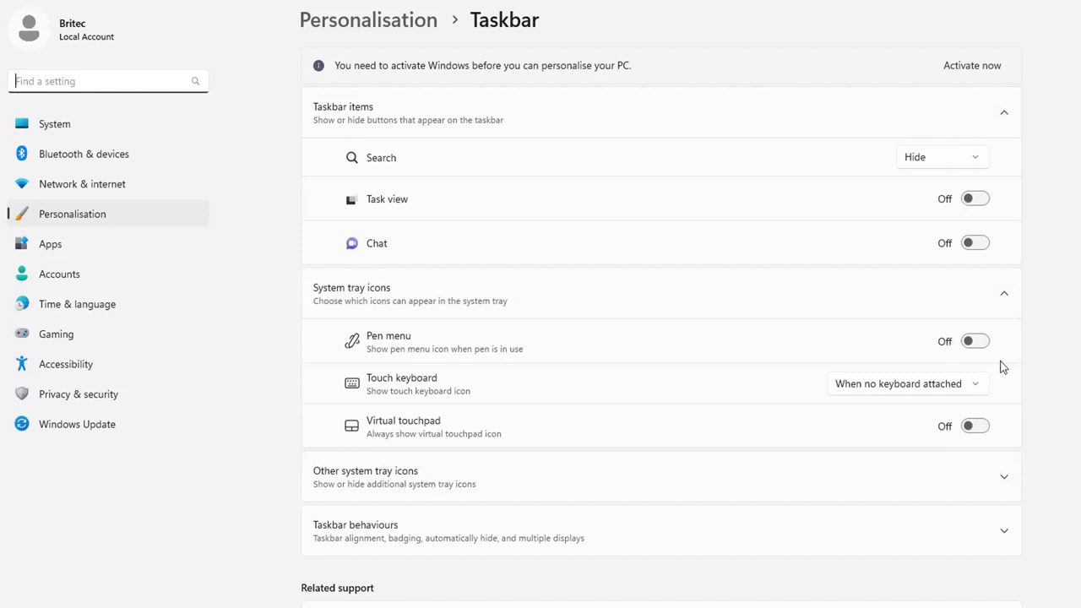
# Look through the Taskbar settings page and open the taskbar settings from the desktop.
pyautogui.scroll(-1, 972, 393)
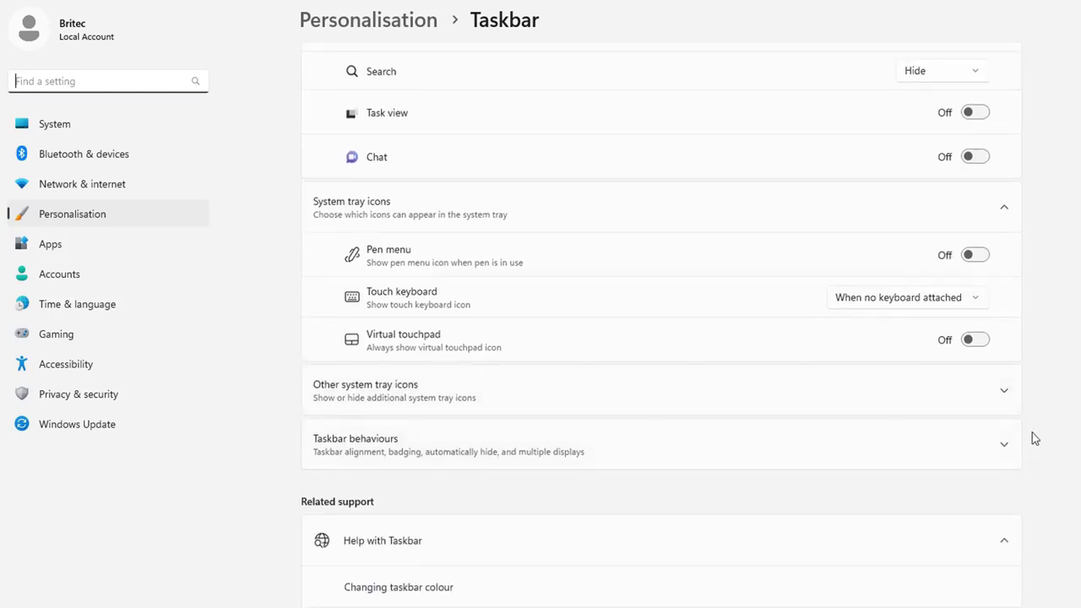
pyautogui.scroll(-1, 1005, 466)
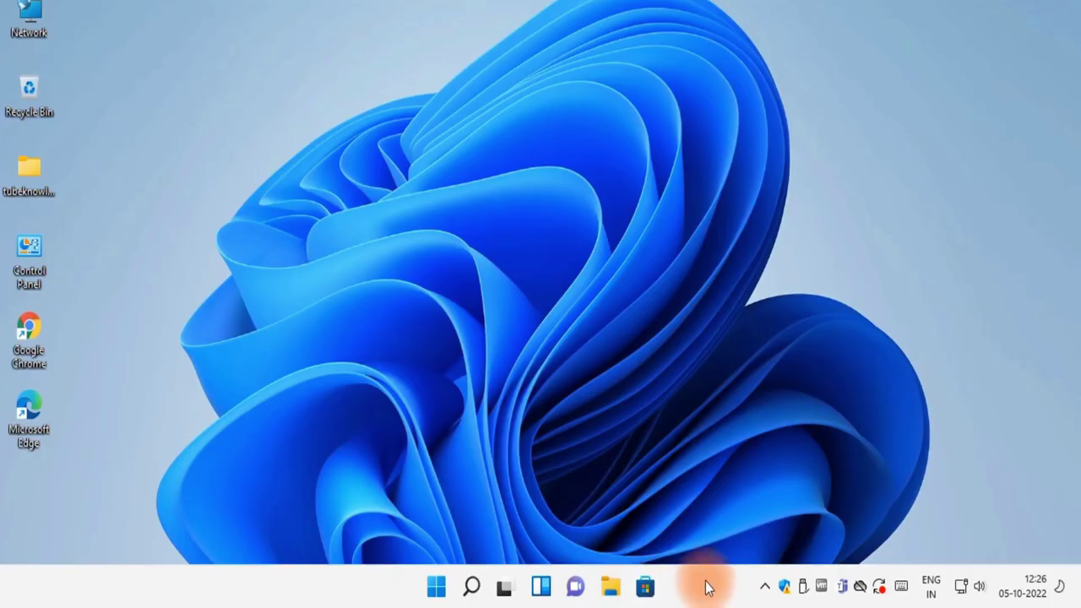
pyautogui.rightClick(708, 588)
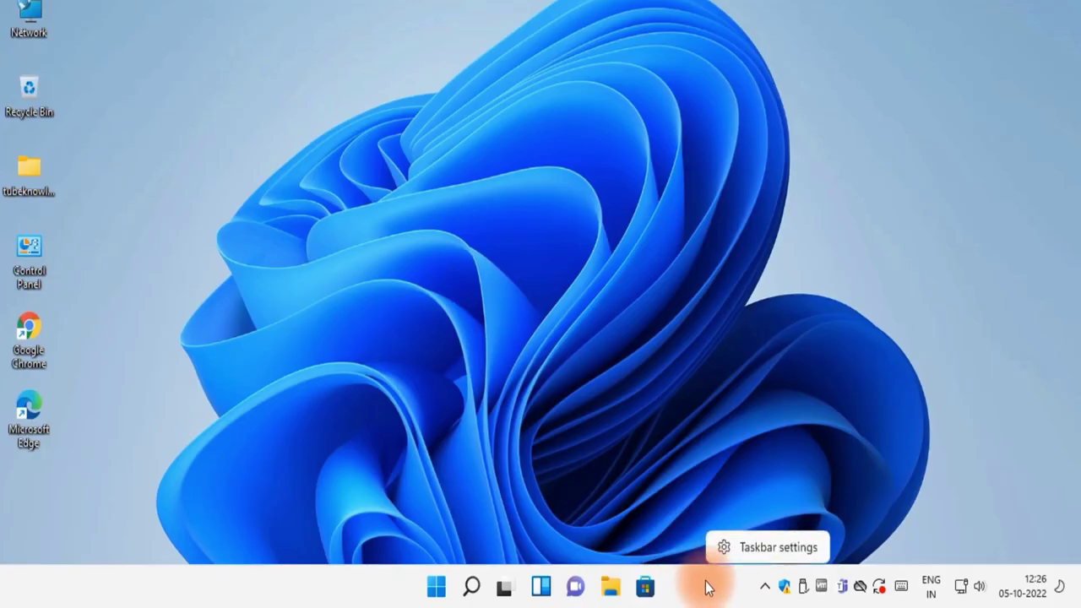
pyautogui.click(743, 549)
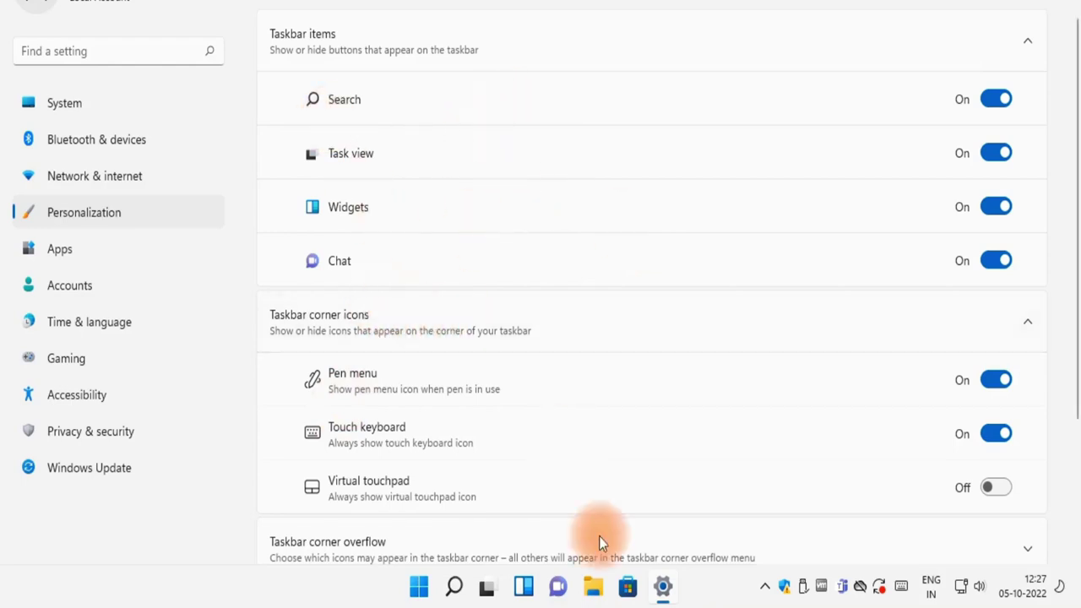
# Turn off the Search and Widgets taskbar items and hide the Chat icon from the taskbar.
pyautogui.click(996, 99)
pyautogui.click(996, 209)
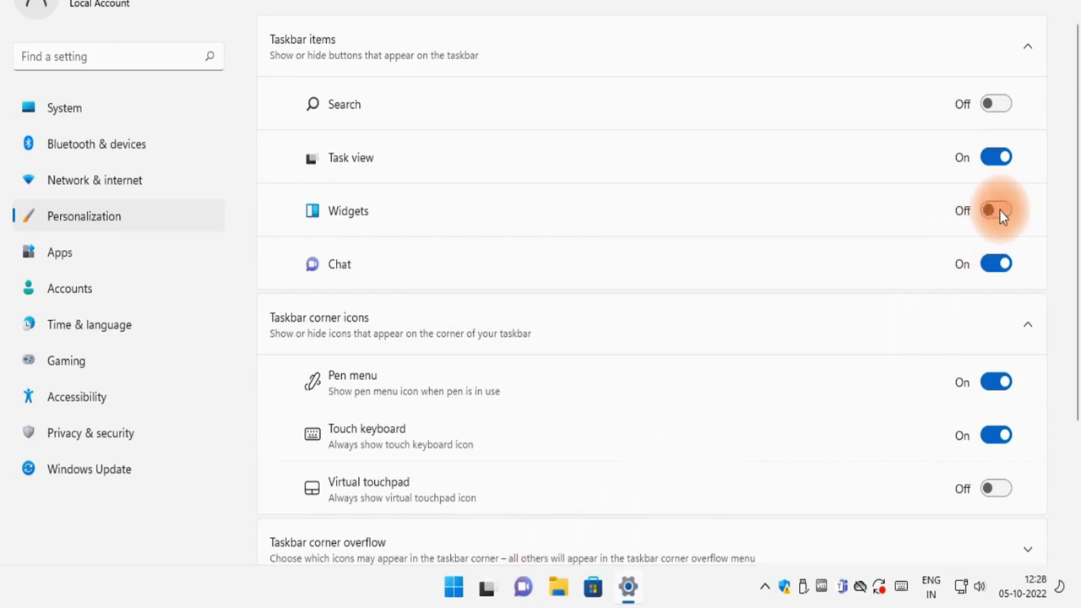
pyautogui.rightClick(523, 588)
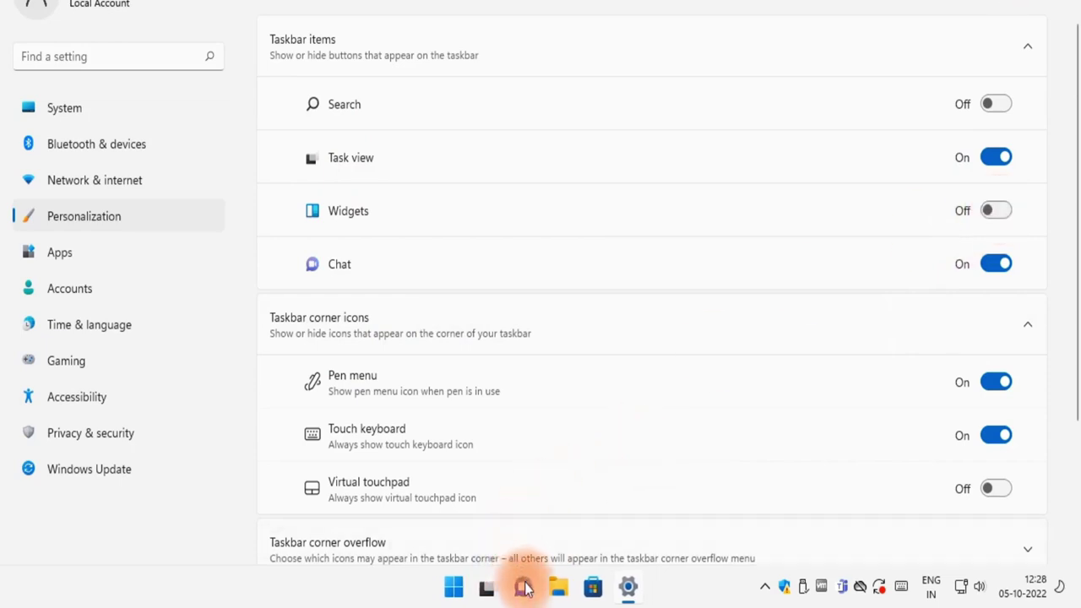
pyautogui.click(524, 554)
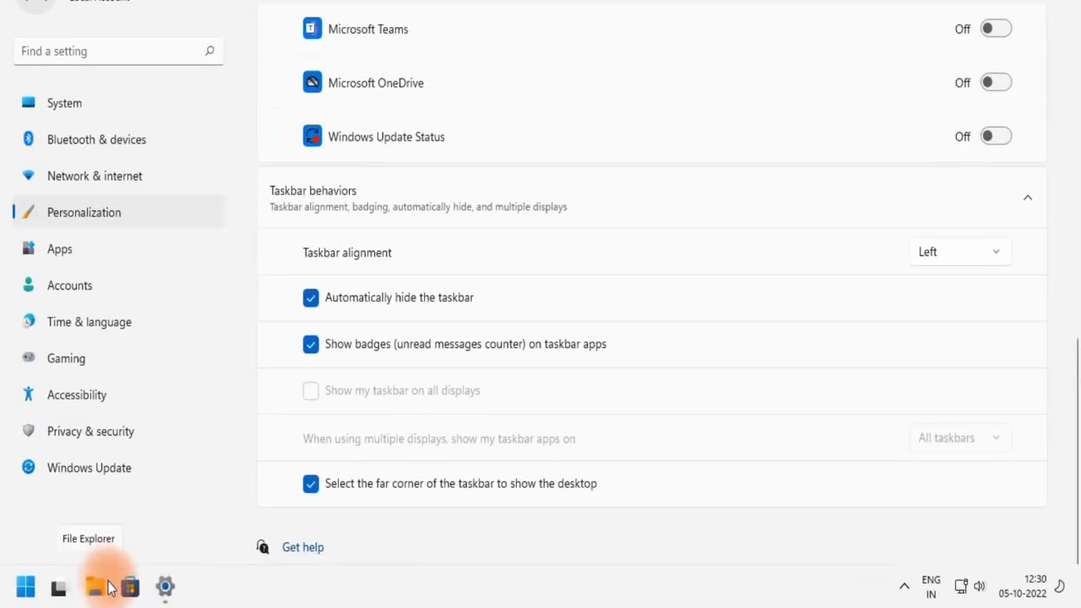
# Bring up File Explorer's jump list from the taskbar and examine its pinned and frequent folders.
pyautogui.rightClick(99, 586)
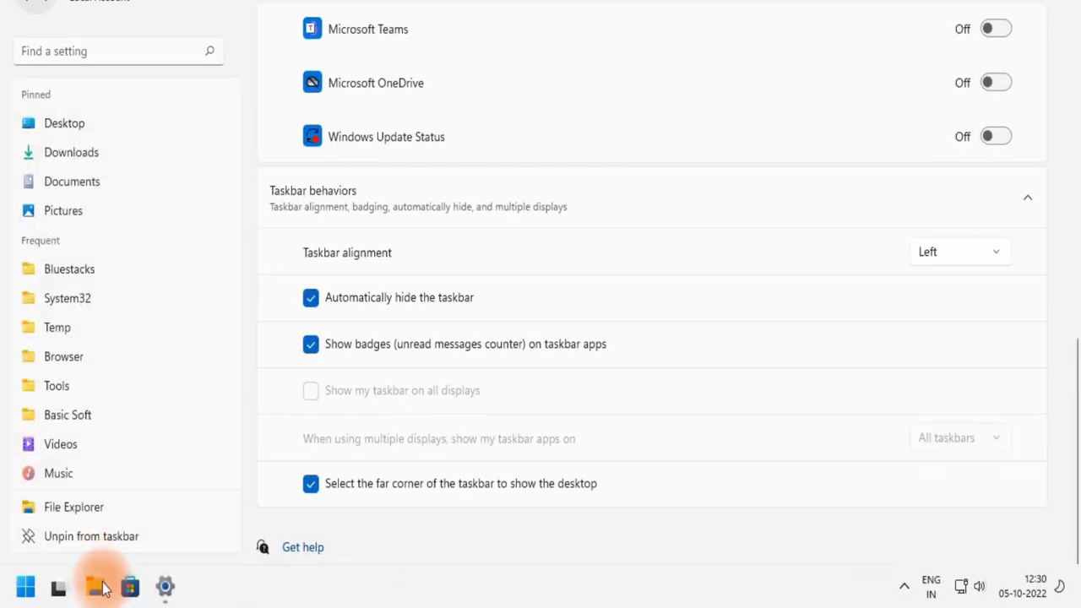
pyautogui.click(100, 587)
pyautogui.rightClick(100, 587)
pyautogui.click(100, 587)
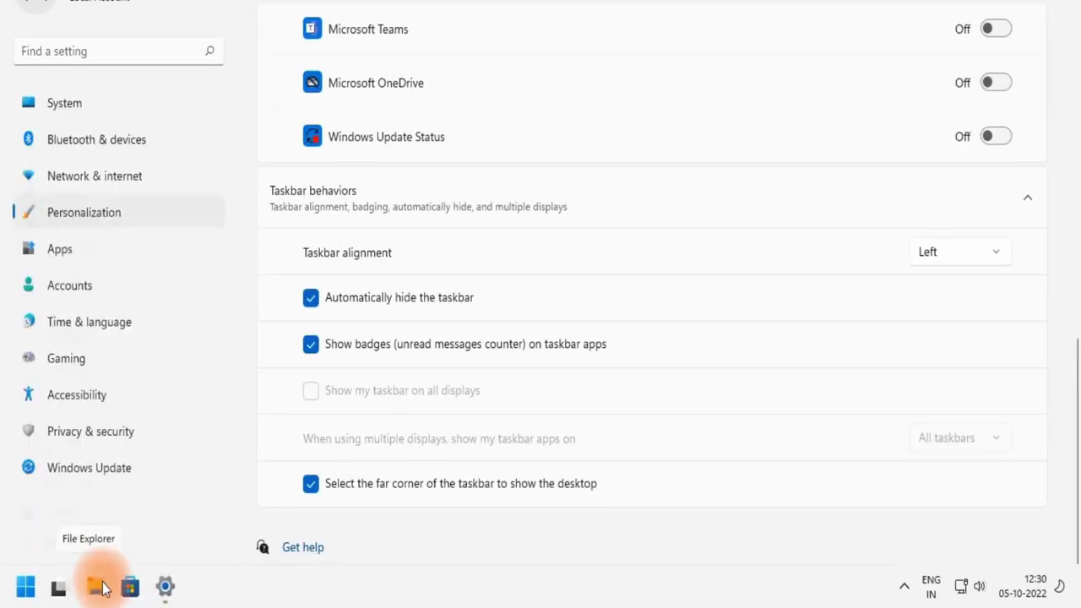
pyautogui.rightClick(100, 587)
pyautogui.click(100, 587)
pyautogui.rightClick(100, 587)
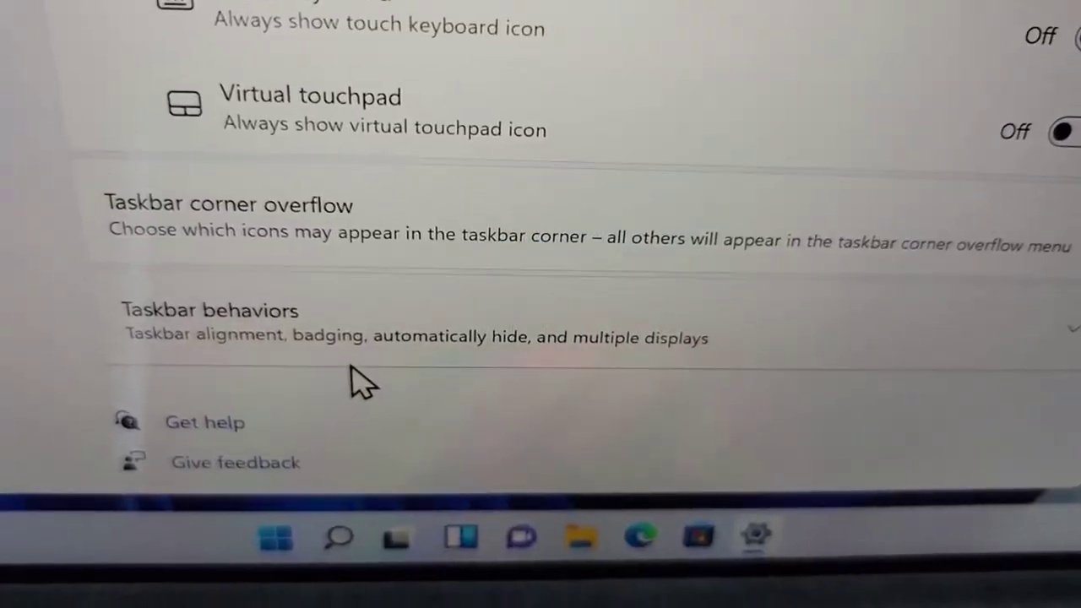
# Expand the Taskbar behaviors section and toggle the option to automatically hide the taskbar.
pyautogui.click(376, 334)
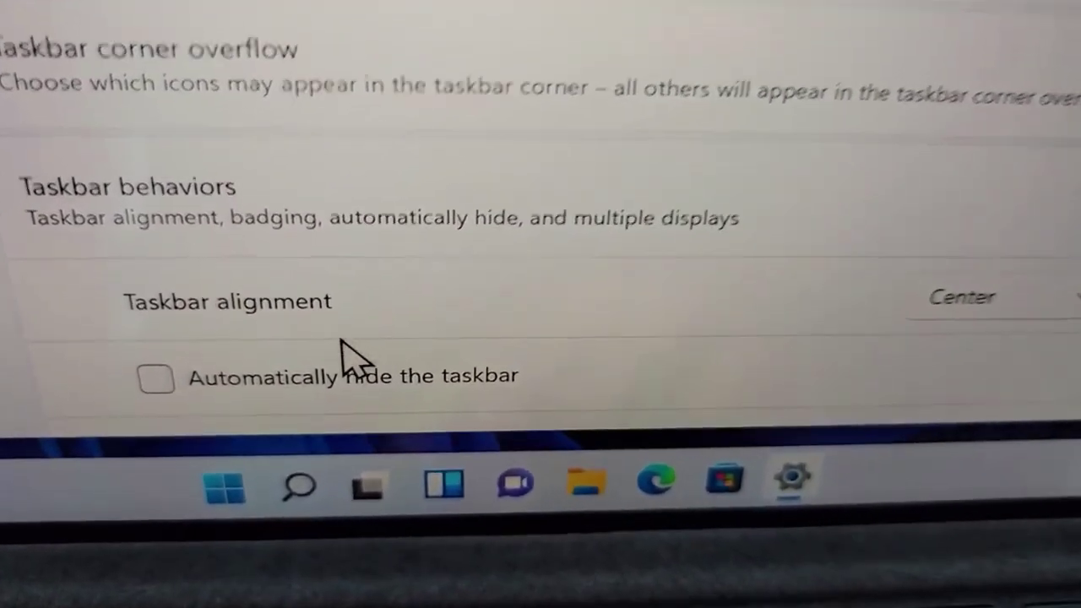
pyautogui.click(350, 373)
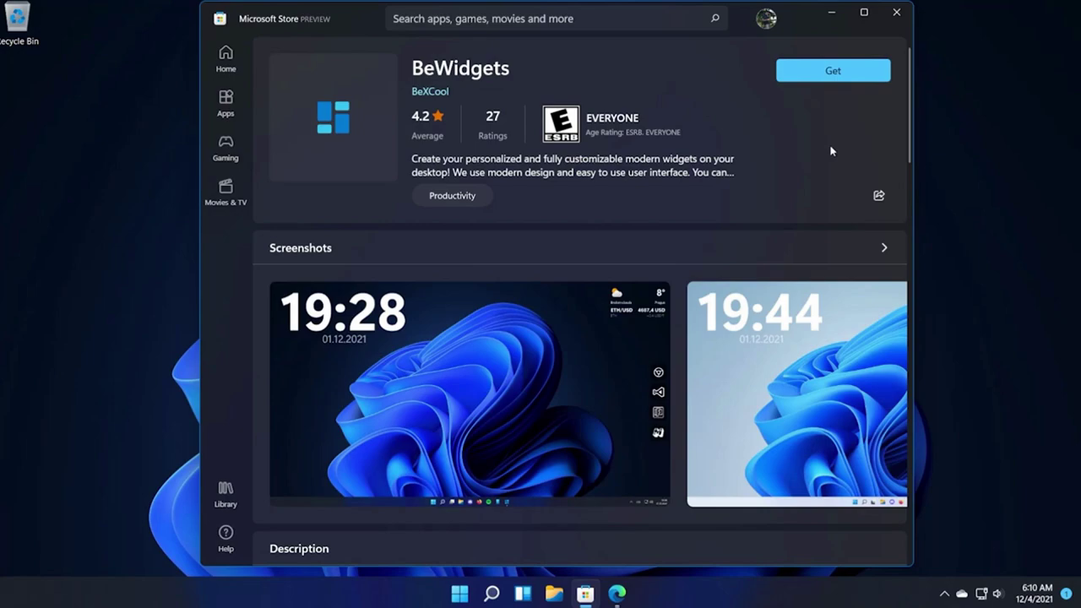
# Get the BeWidgets app from the Microsoft Store, and add the To Do widget above the NBA widget on the widgets board.
pyautogui.click(834, 71)
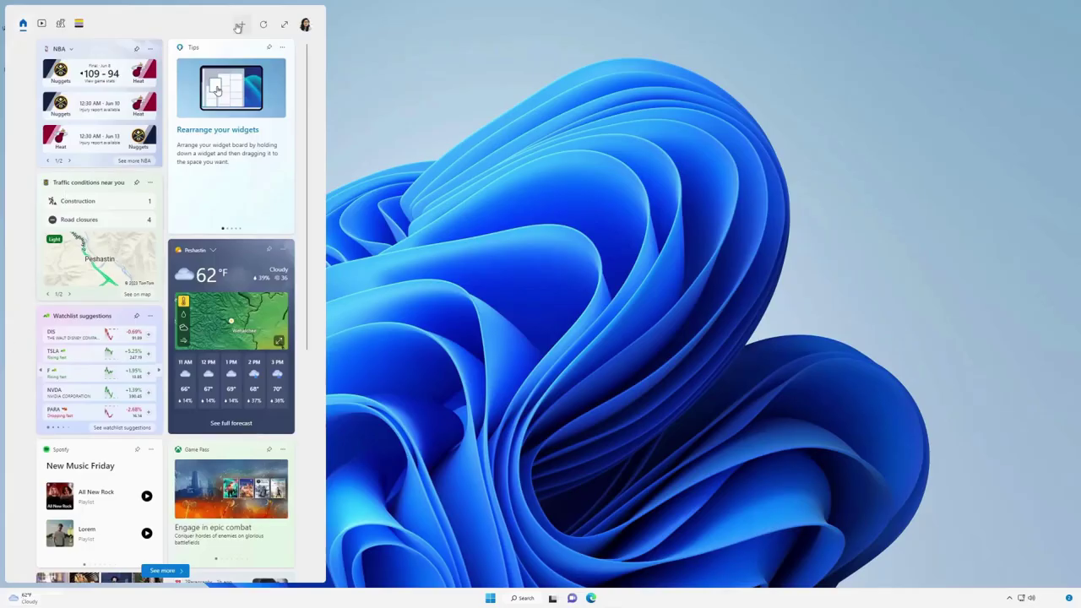
pyautogui.click(239, 27)
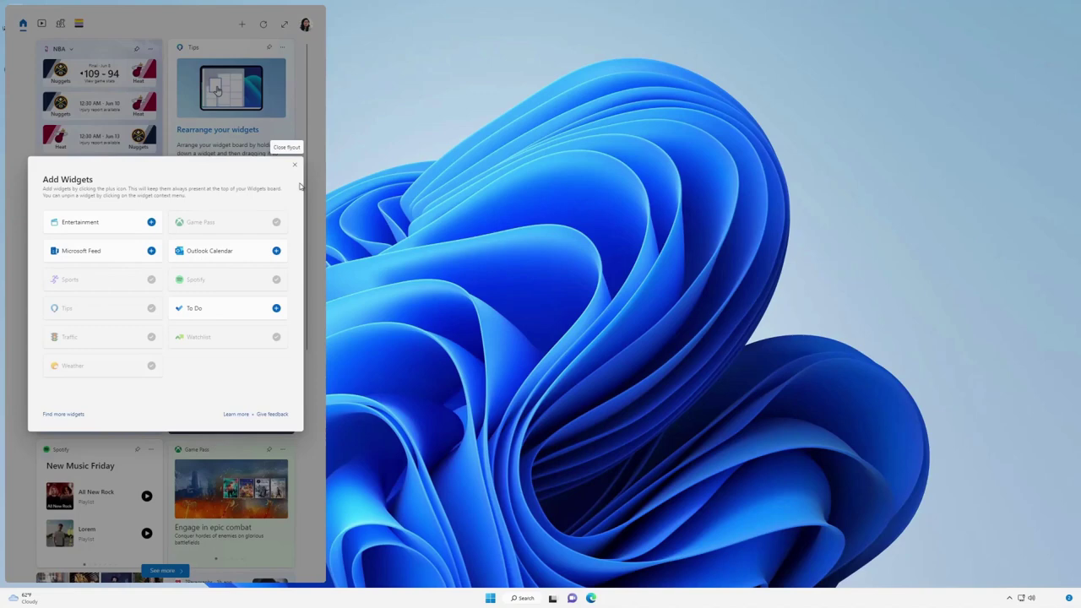
pyautogui.click(276, 308)
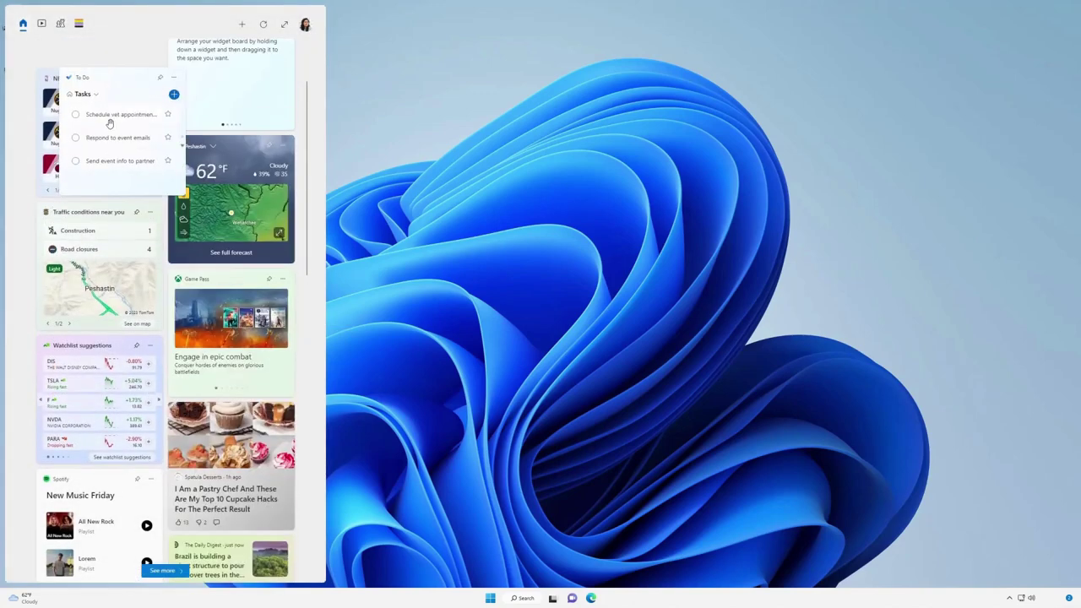
pyautogui.moveTo(108, 120); pyautogui.dragTo(93, 81)
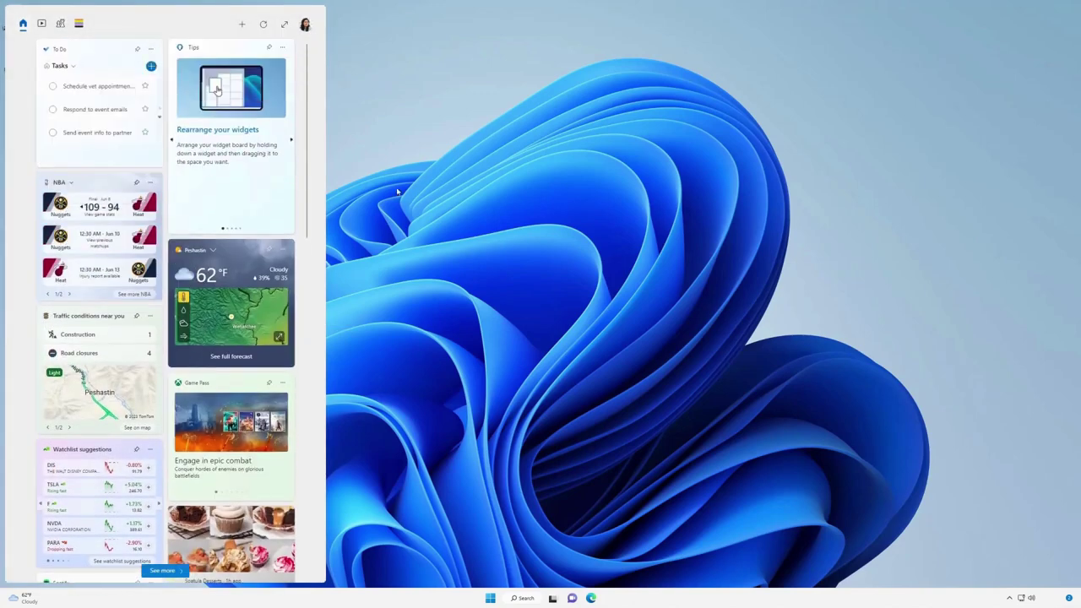
# Resize the weather widget to Large and pick an option from the Watchlist suggestions widget's own settings.
pyautogui.click(286, 251)
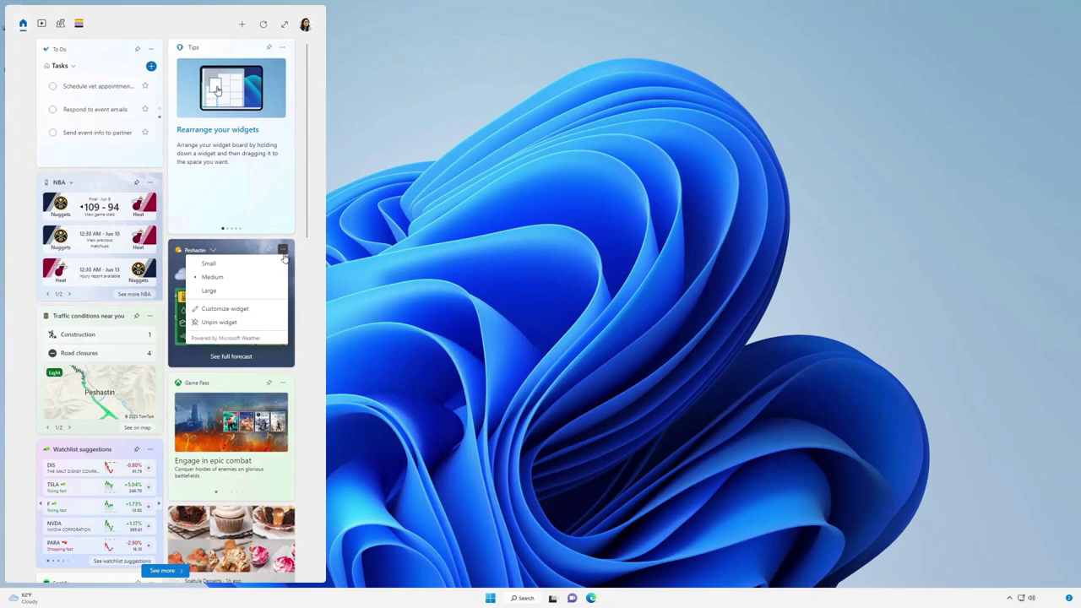
pyautogui.click(209, 290)
pyautogui.click(150, 449)
pyautogui.click(173, 525)
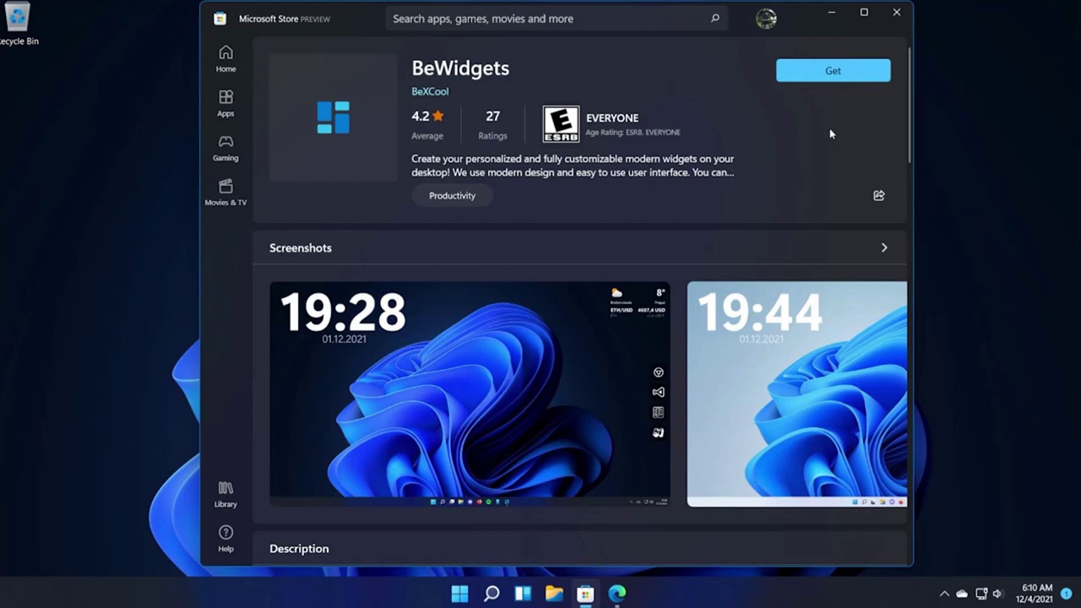
# Request BeWidgets from its Microsoft Store page, and open the list of addable widgets on the widgets board.
pyautogui.click(833, 71)
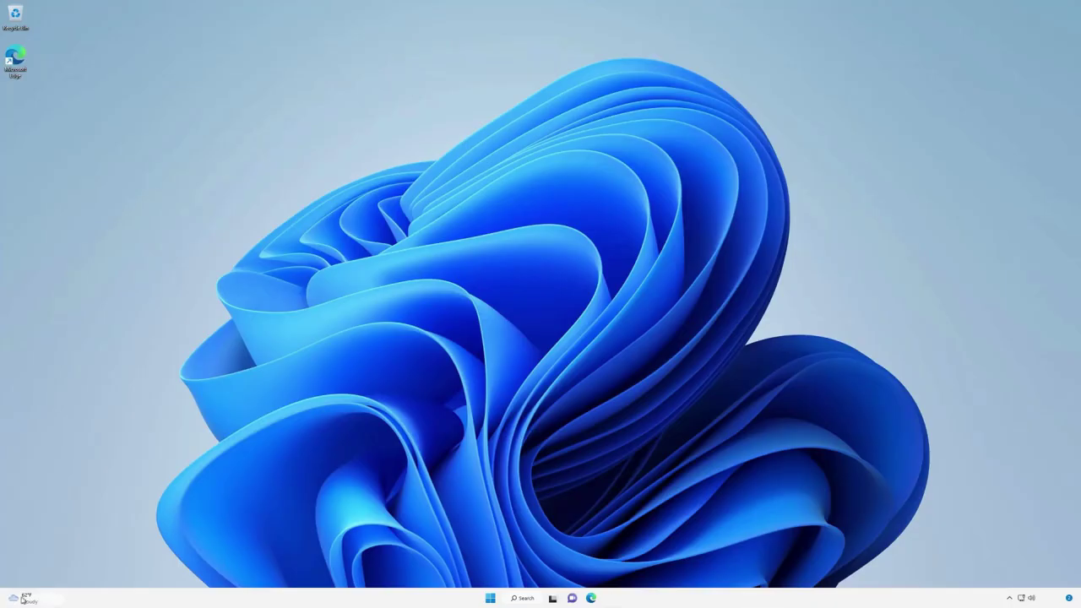
pyautogui.click(23, 600)
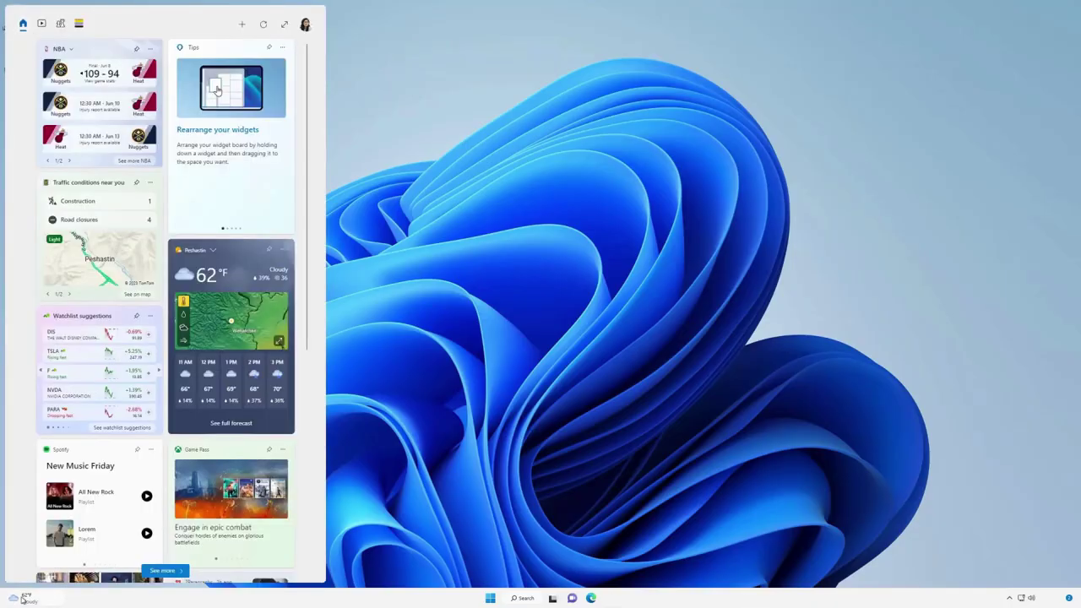
pyautogui.click(240, 26)
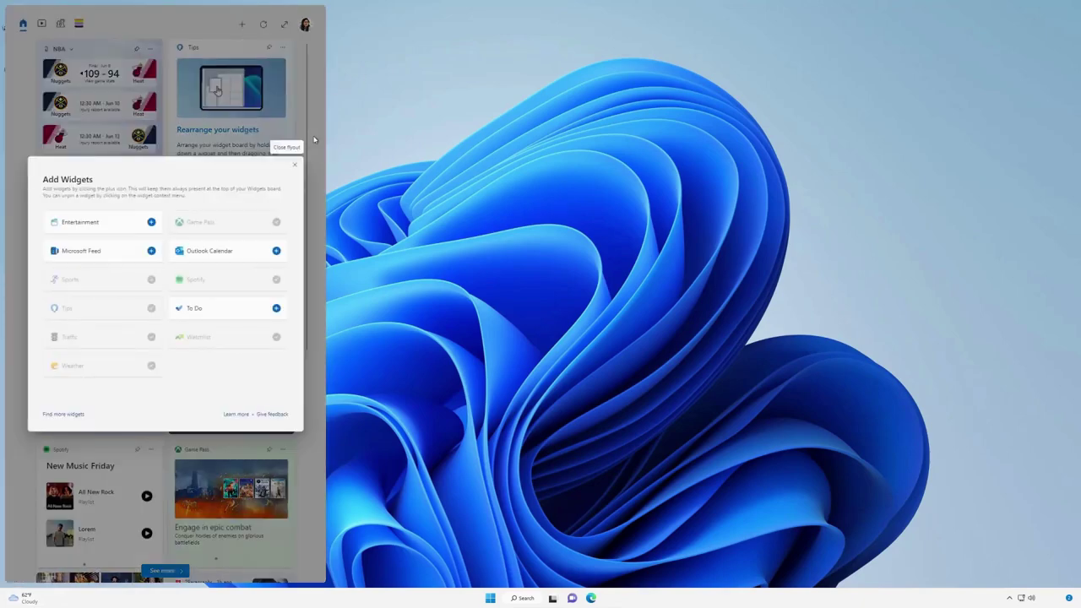
# Add a new virtual desktop and rename the second desktop "soisk.pl 2".
pyautogui.moveTo(534, 594)
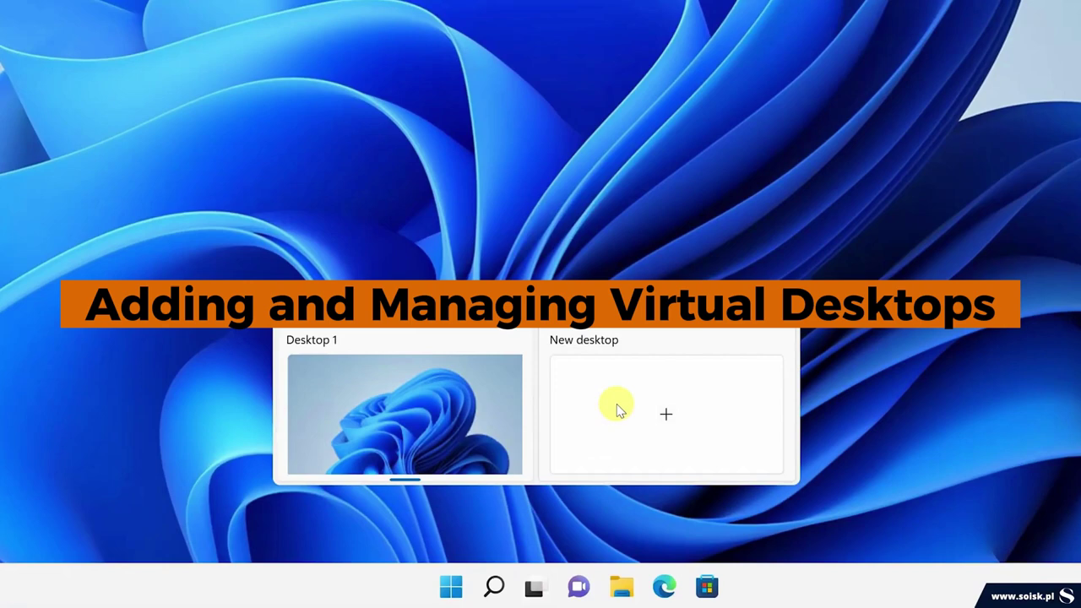
pyautogui.click(617, 409)
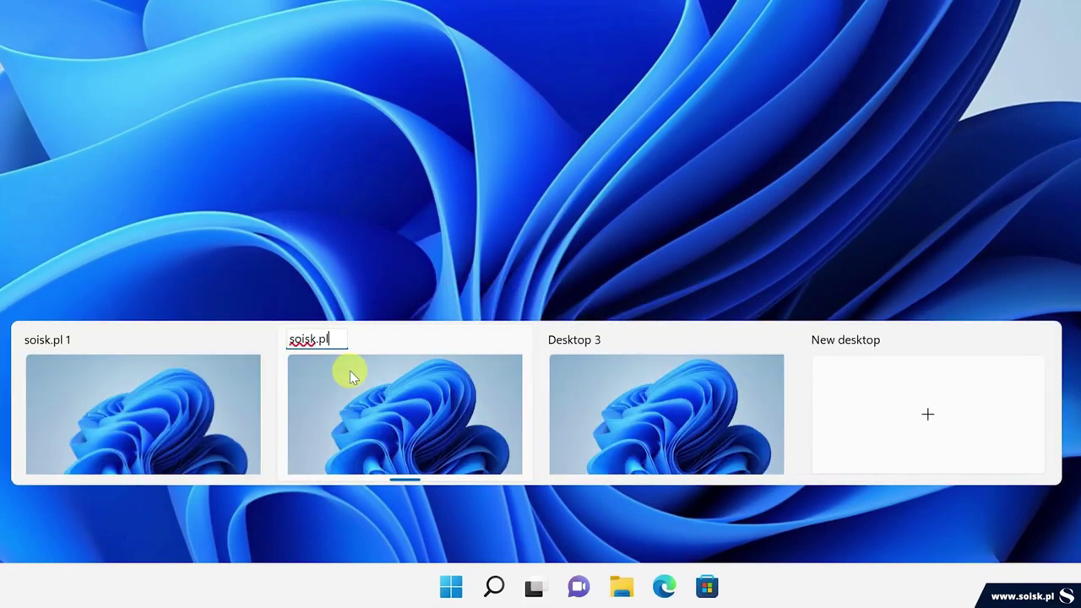
pyautogui.write('2')
pyautogui.press('Return')
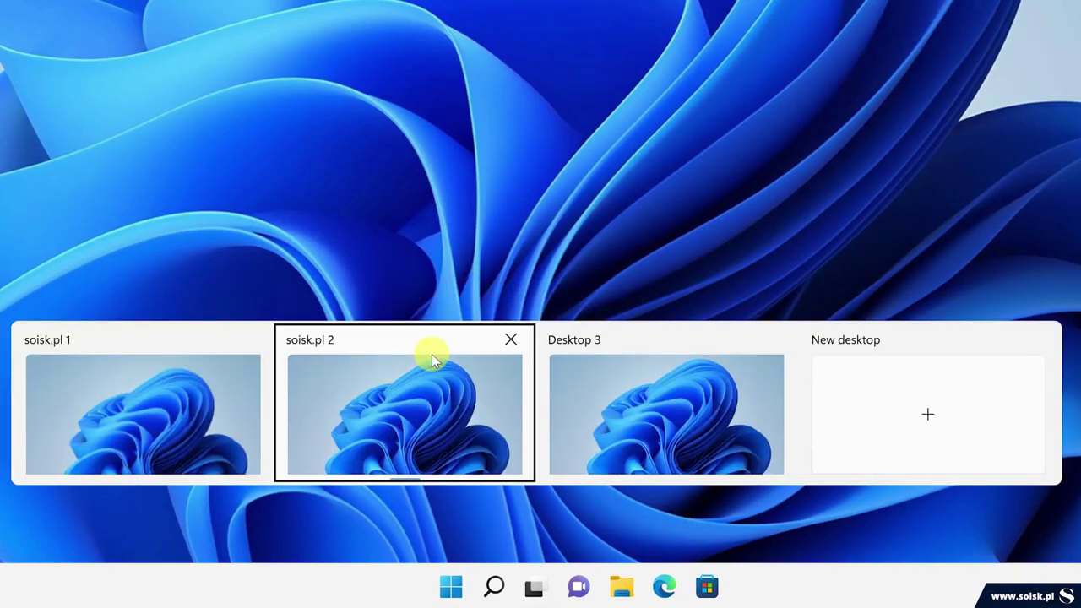
# Open the name of the virtual desktop Desktop 3 for renaming.
pyautogui.rightClick(597, 341)
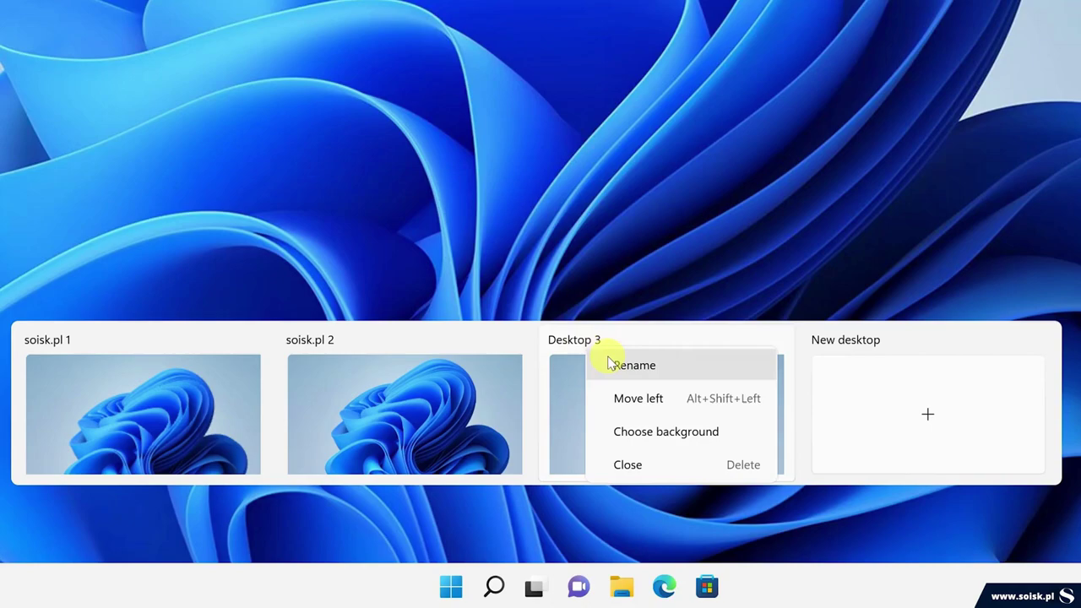
pyautogui.click(624, 366)
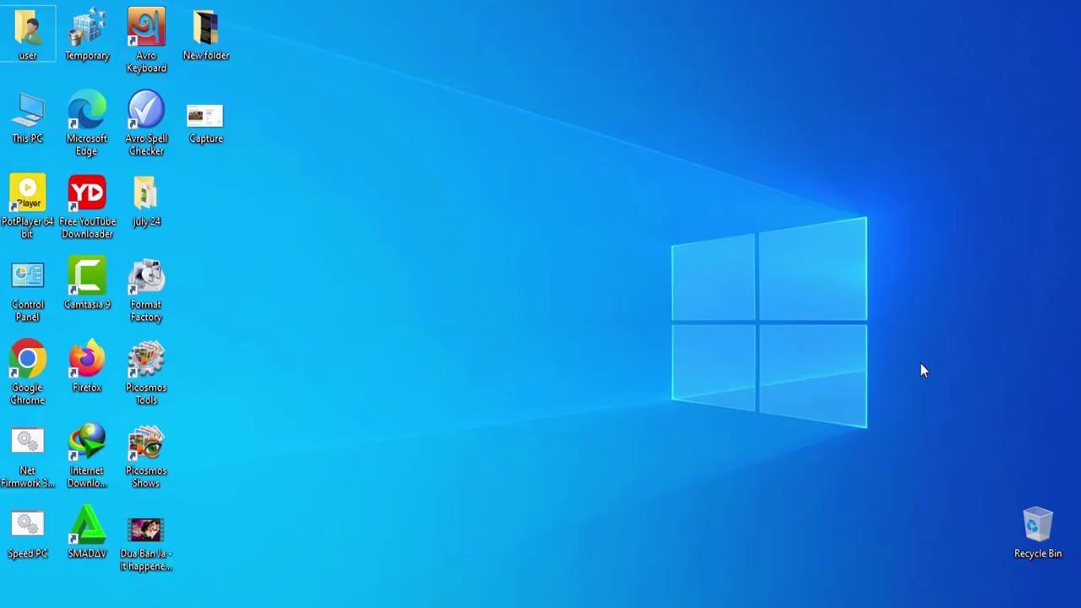
# Open Task View and add two virtual desktops, Desktop 3 and Desktop 4.
pyautogui.press('super+Tab')
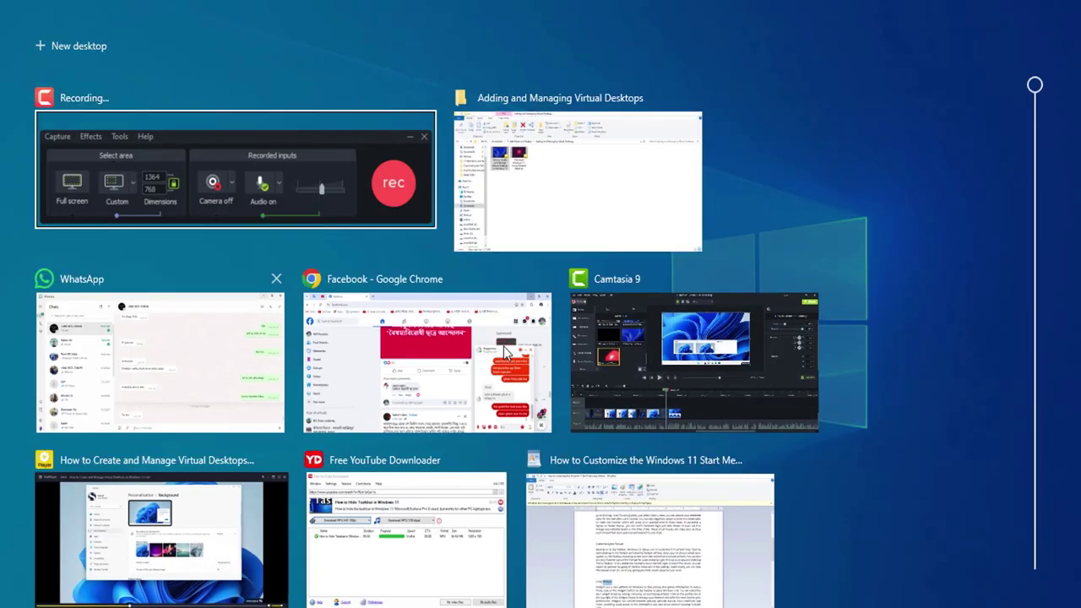
pyautogui.scroll(-2, 676, 372)
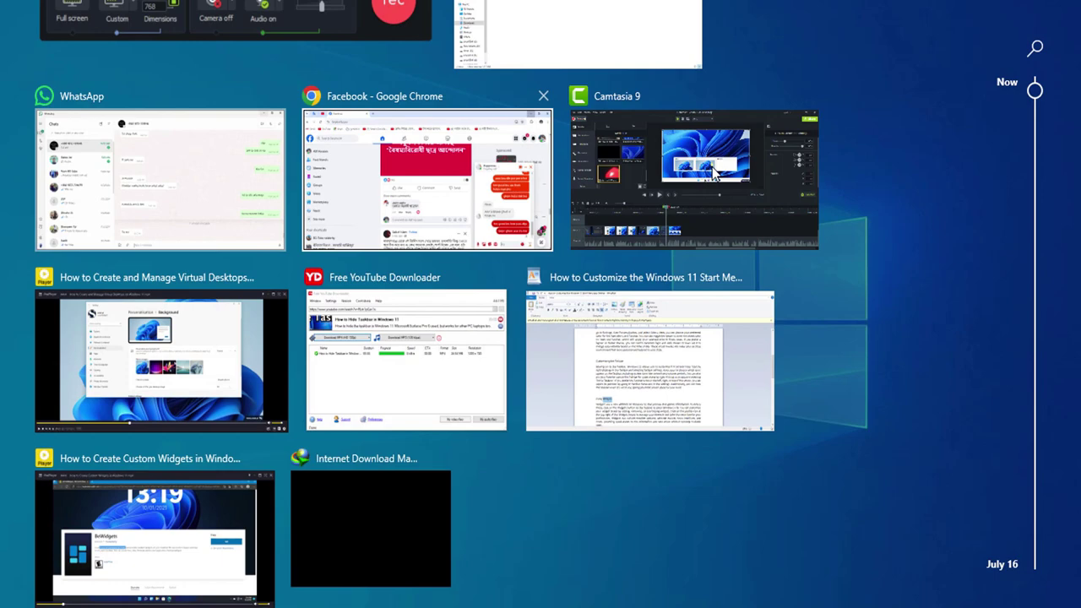
pyautogui.scroll(-1, 744, 321)
pyautogui.scroll(-5, 750, 334)
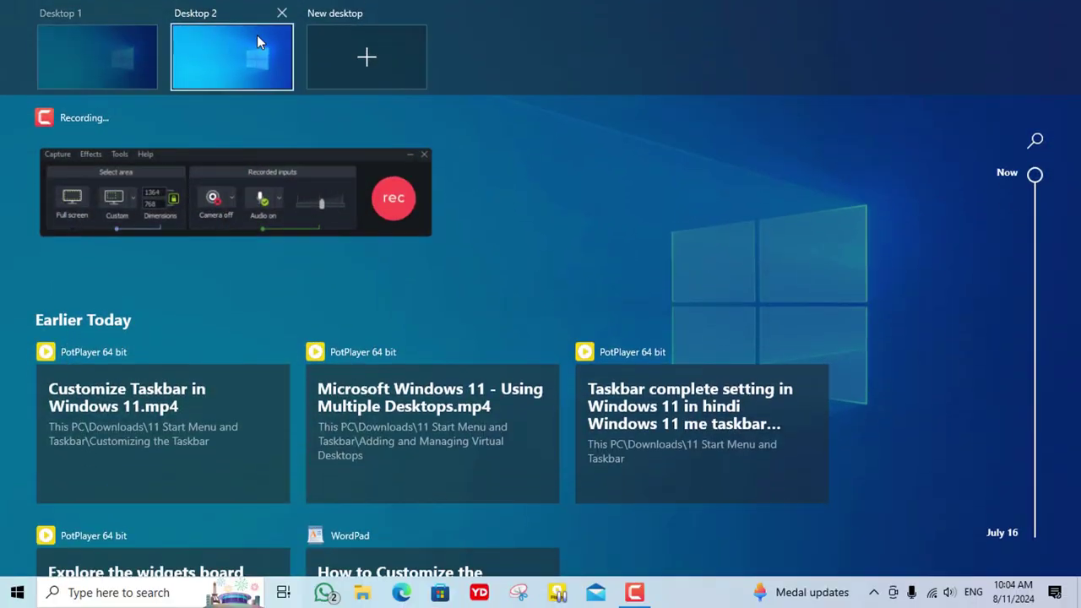
pyautogui.click(391, 57)
pyautogui.click(470, 70)
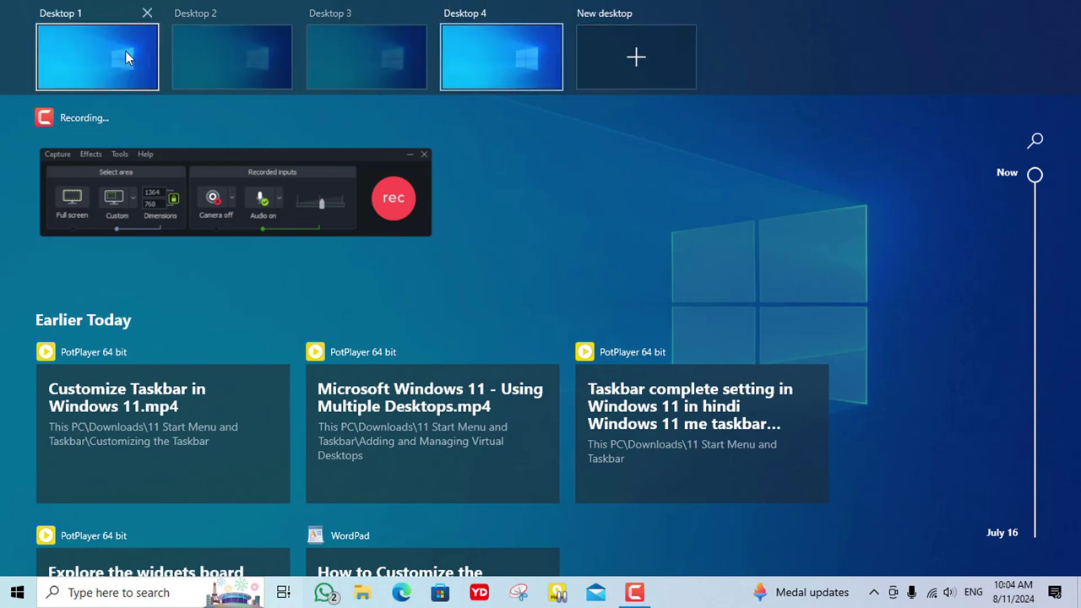
# Rename the first virtual desktop "RENAME WORK".
pyautogui.click(61, 12)
pyautogui.write('RENAME')
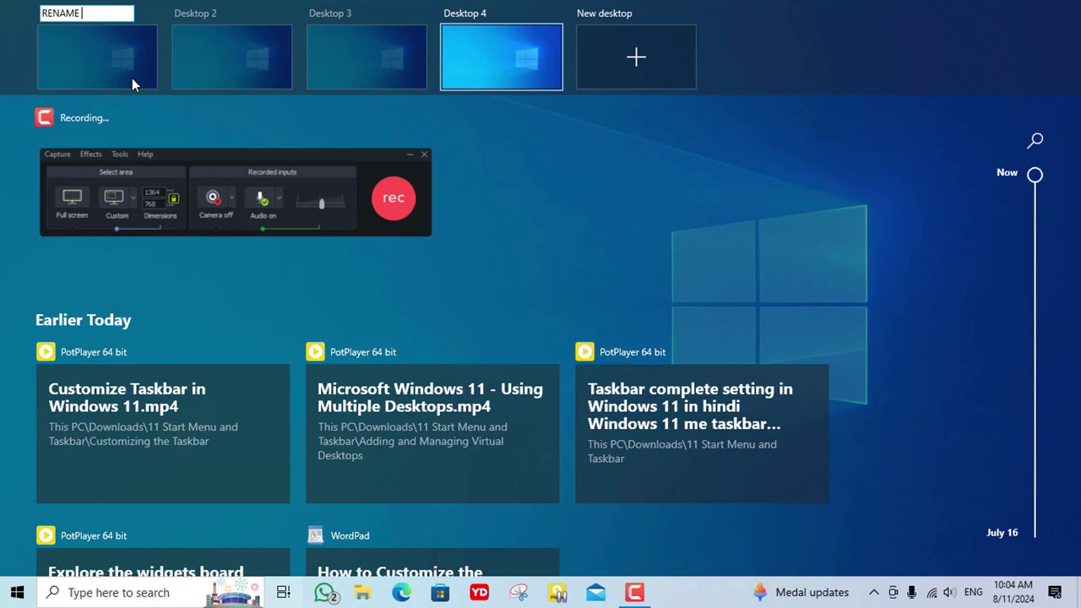
pyautogui.write(' WORK')
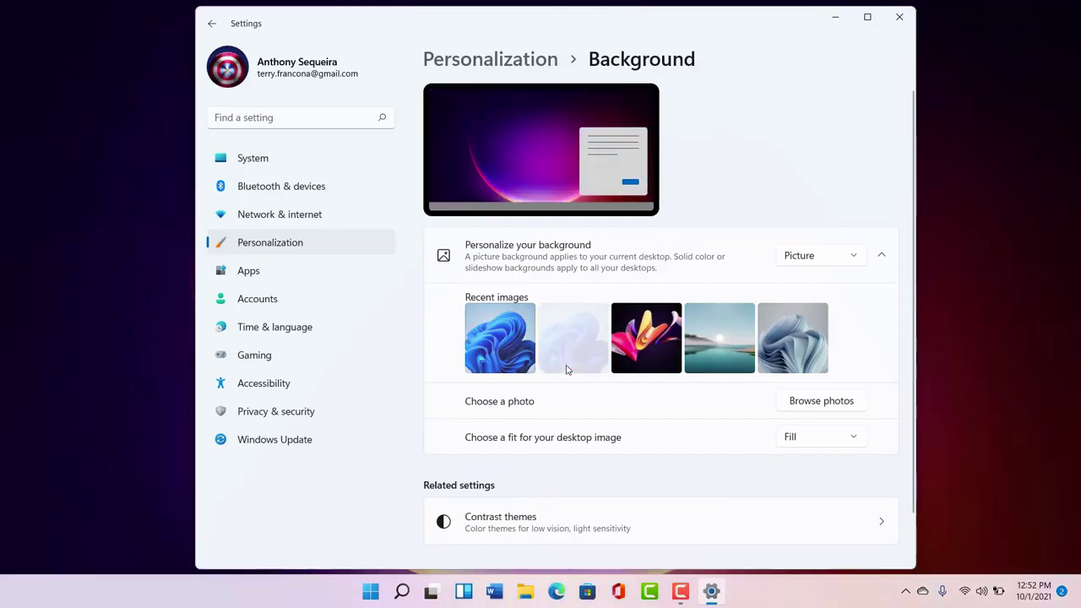
# Close the Background settings, and from Task View open the background choice for the Utilities virtual desktop.
pyautogui.click(899, 17)
pyautogui.press('super+Tab')
pyautogui.rightClick(524, 512)
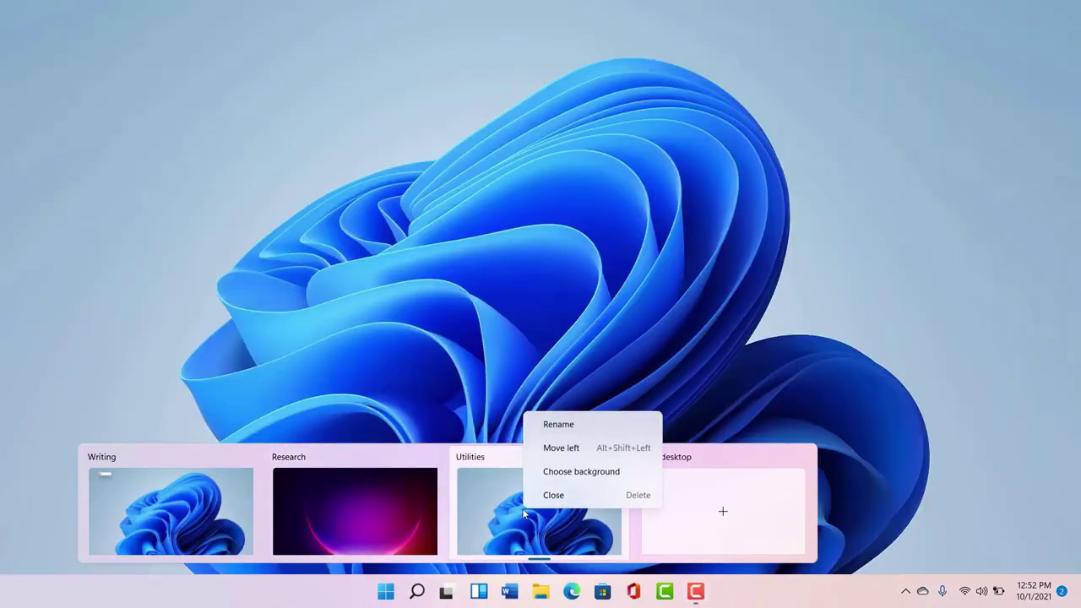
pyautogui.click(554, 475)
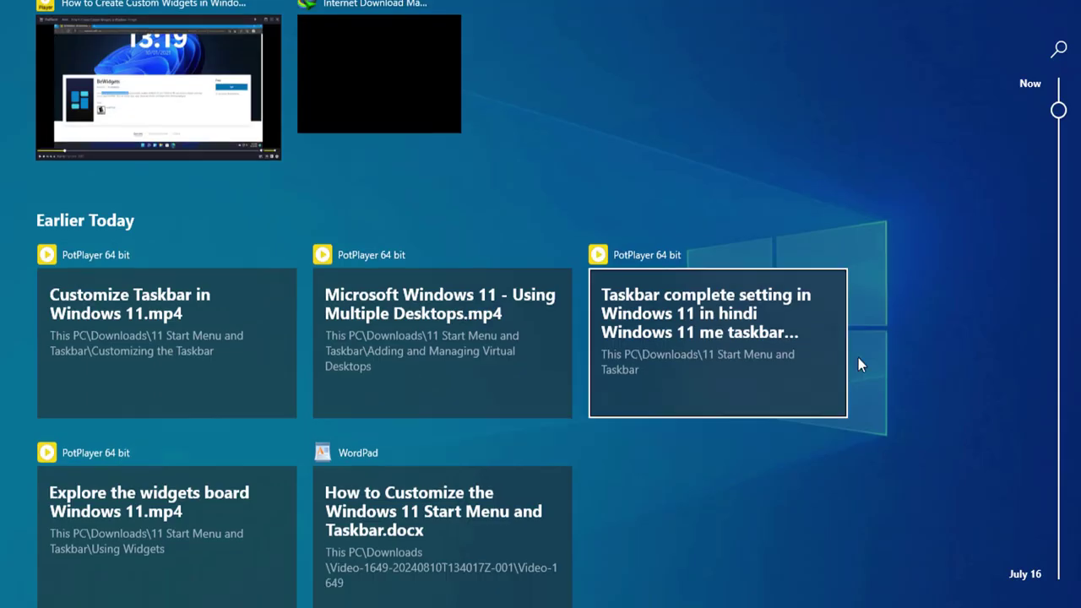
pyautogui.scroll(-5, 858, 357)
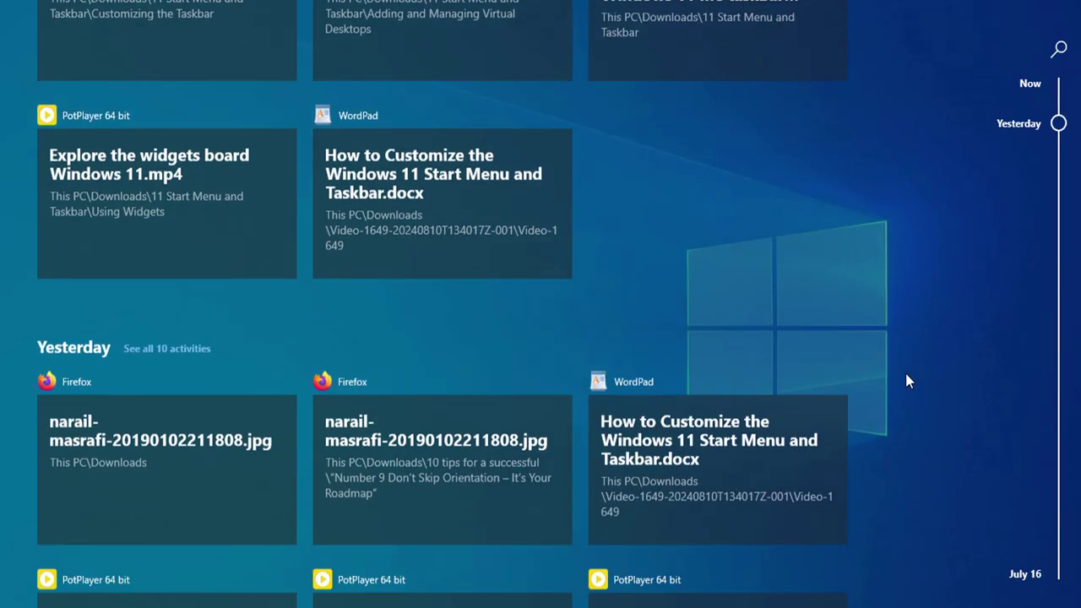
pyautogui.scroll(-2, 905, 381)
pyautogui.scroll(8, 899, 393)
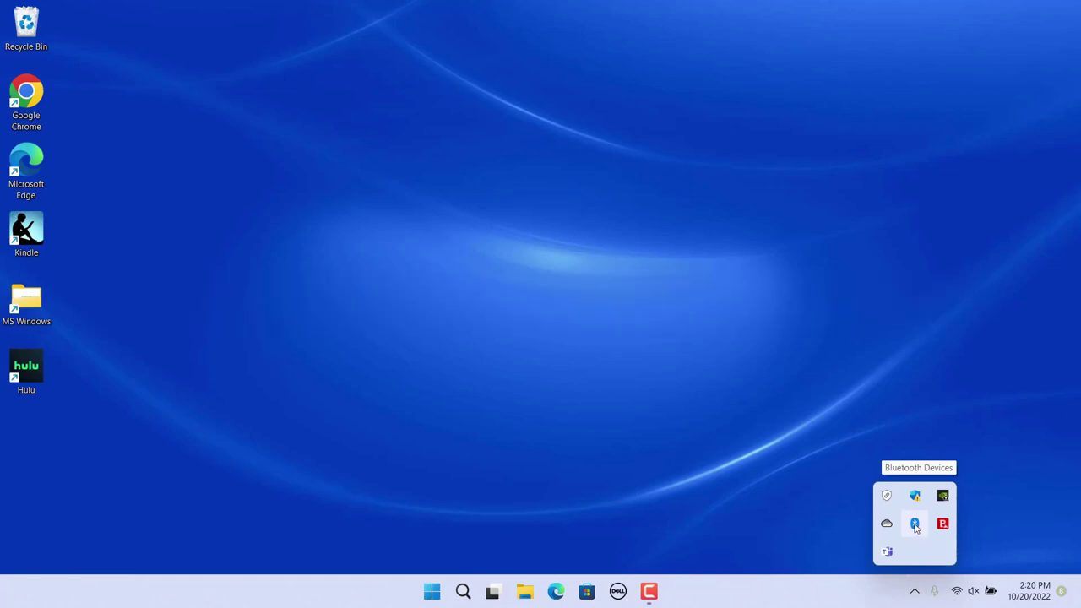
# Reposition the Bluetooth Devices icon among the hidden tray icons, and move the Edge and Microsoft Teams icons onto the taskbar corner.
pyautogui.moveTo(915, 527); pyautogui.dragTo(890, 551)
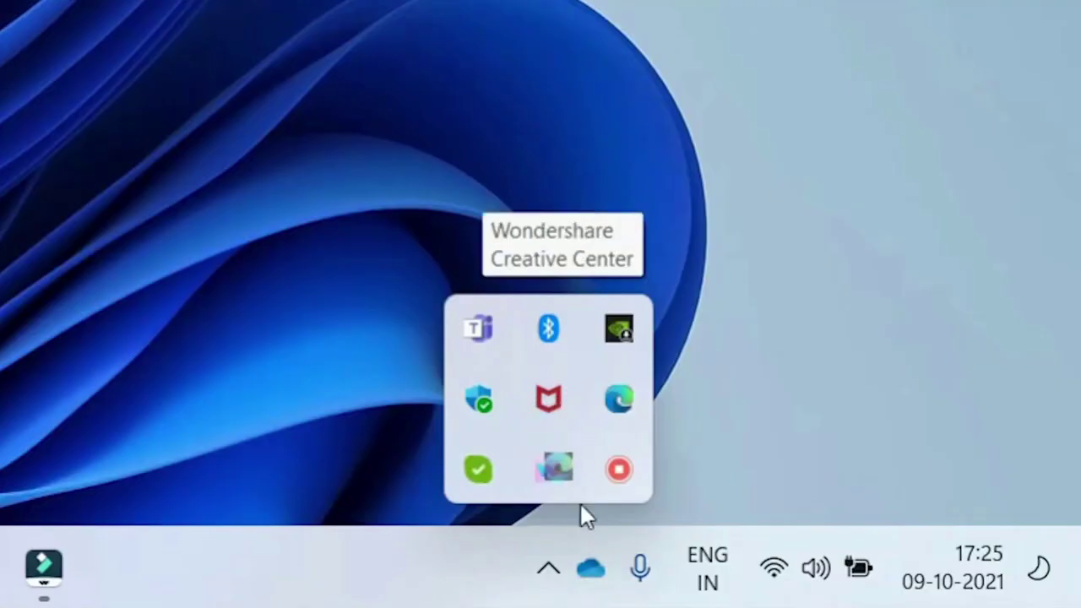
pyautogui.moveTo(579, 512); pyautogui.dragTo(601, 555)
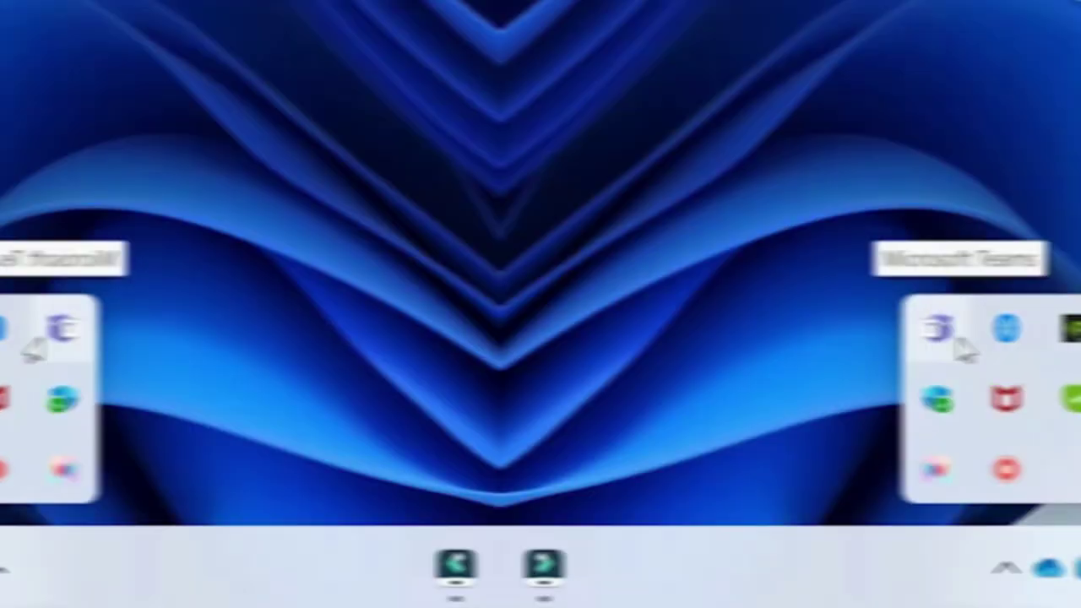
pyautogui.moveTo(436, 326); pyautogui.dragTo(581, 596)
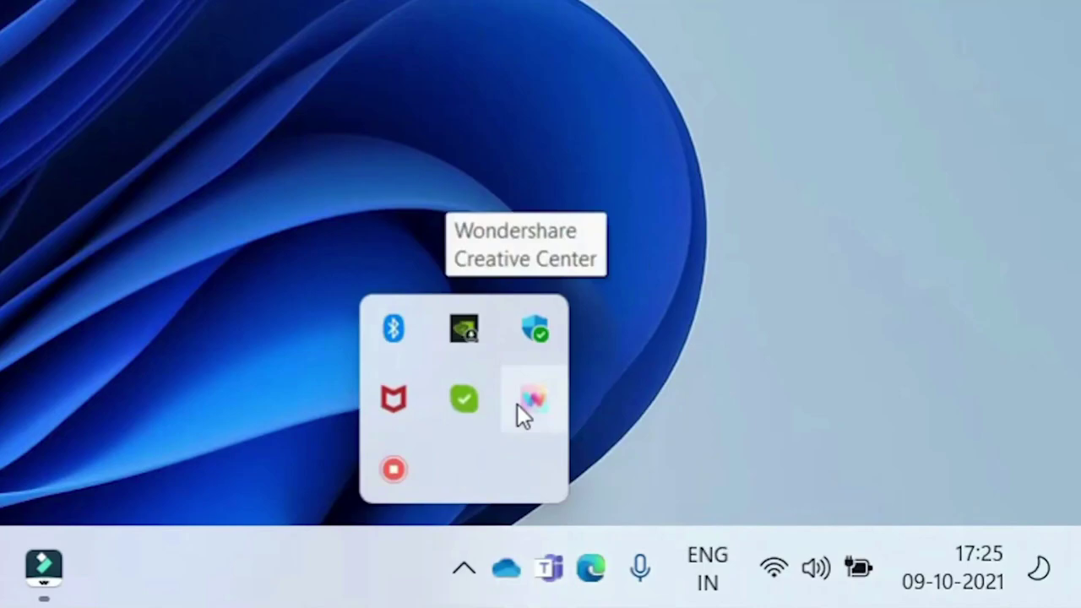
pyautogui.moveTo(464, 400); pyautogui.dragTo(580, 591)
# Open the taskbar settings and turn on the Windows Security notification icon among the other system tray icons.
pyautogui.rightClick(744, 592)
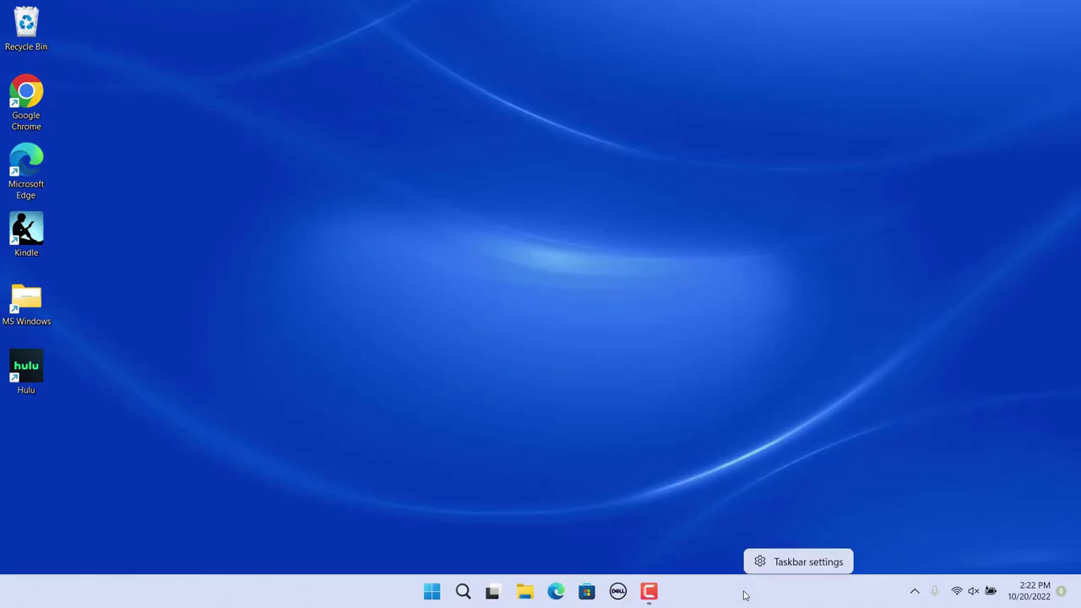
pyautogui.click(791, 562)
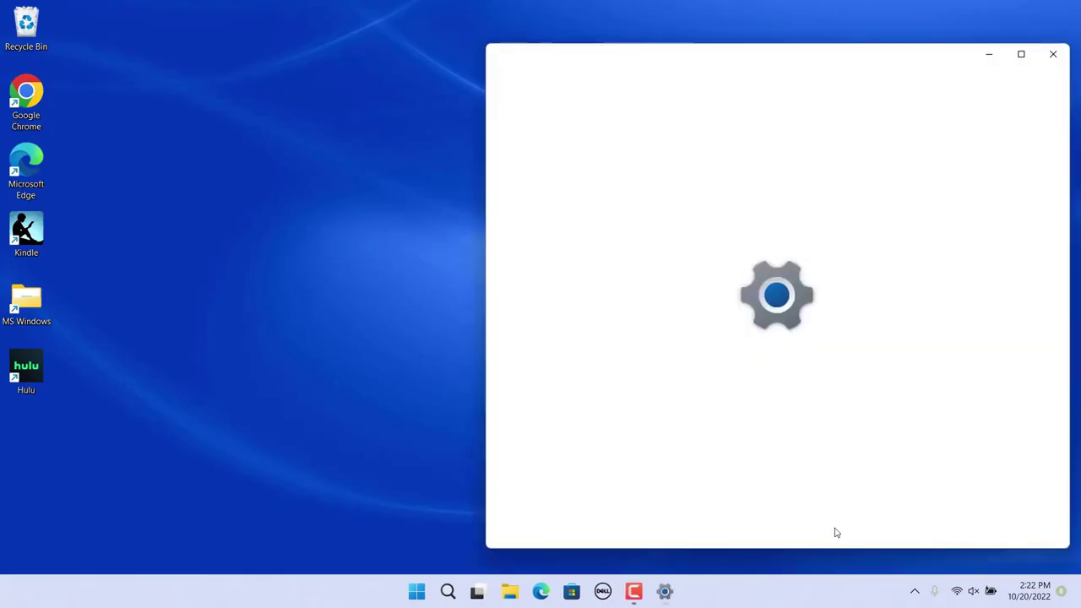
pyautogui.scroll(-3, 884, 420)
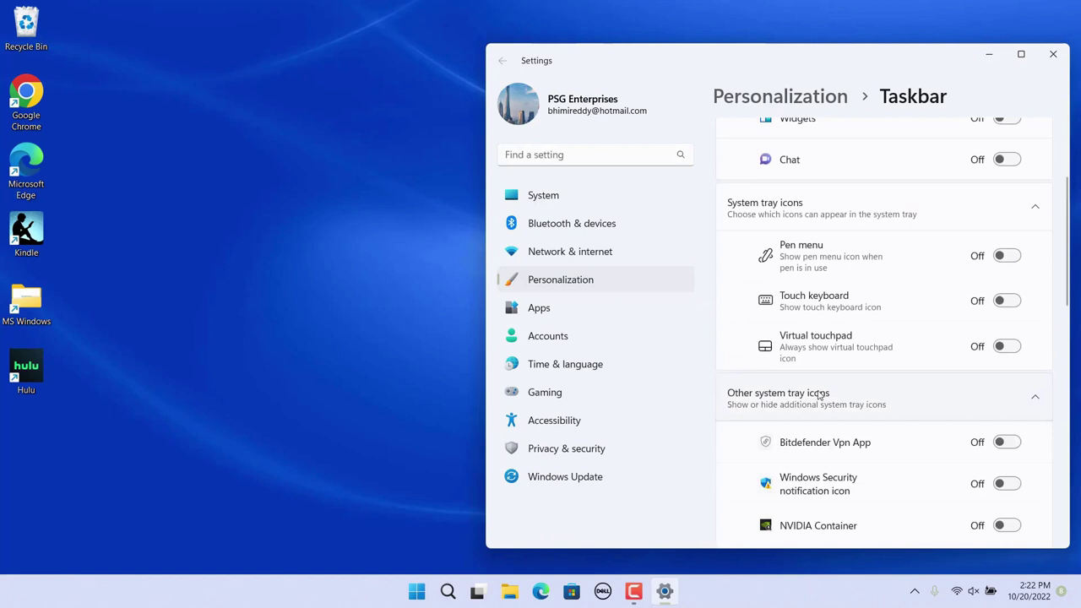
pyautogui.scroll(-5, 902, 394)
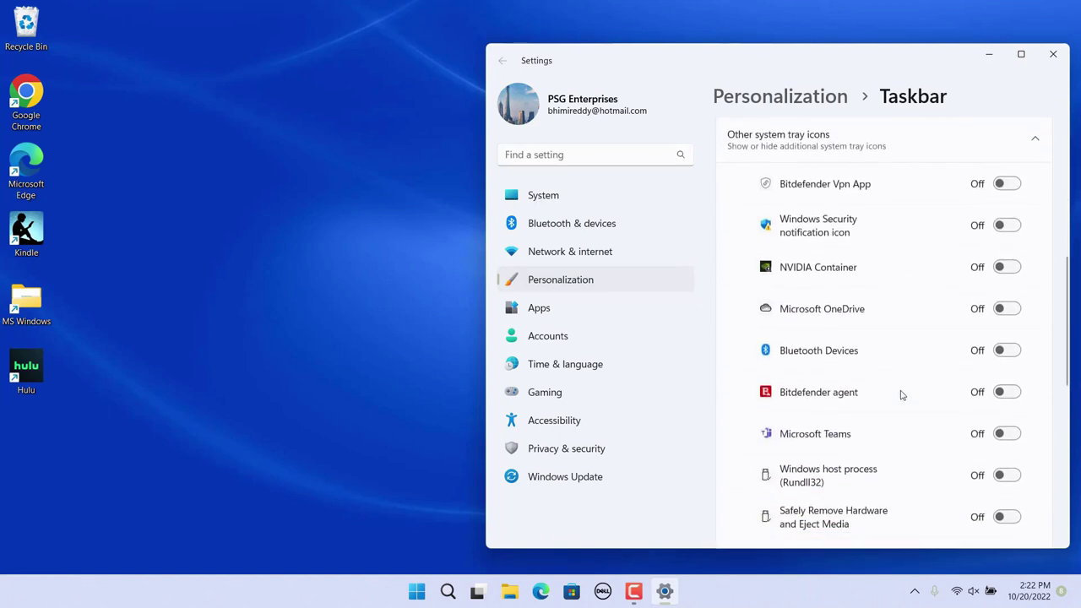
pyautogui.scroll(-1, 902, 395)
pyautogui.scroll(1, 902, 395)
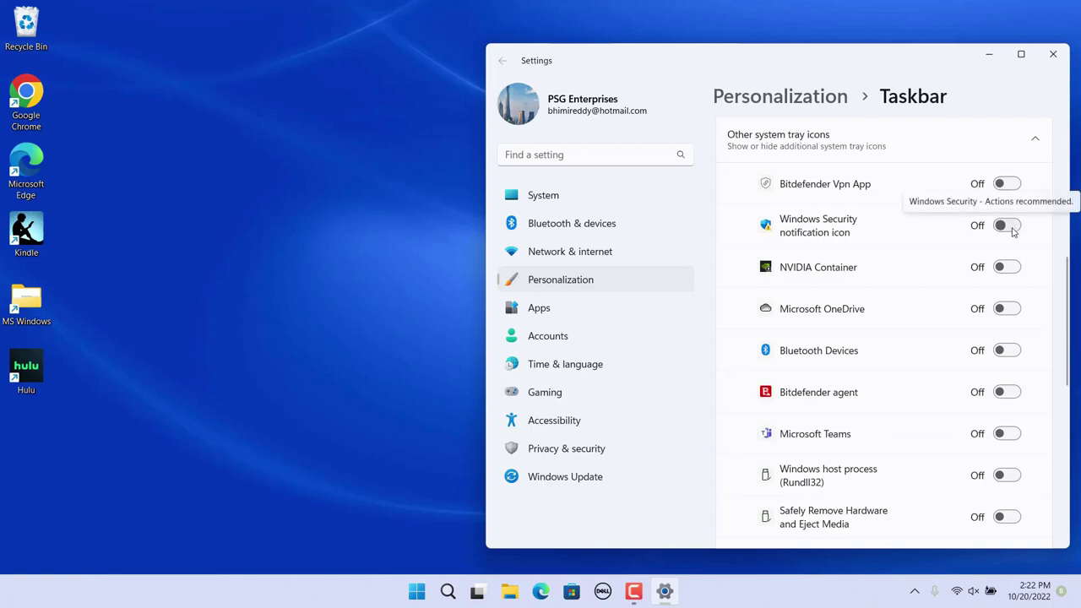
pyautogui.click(1010, 227)
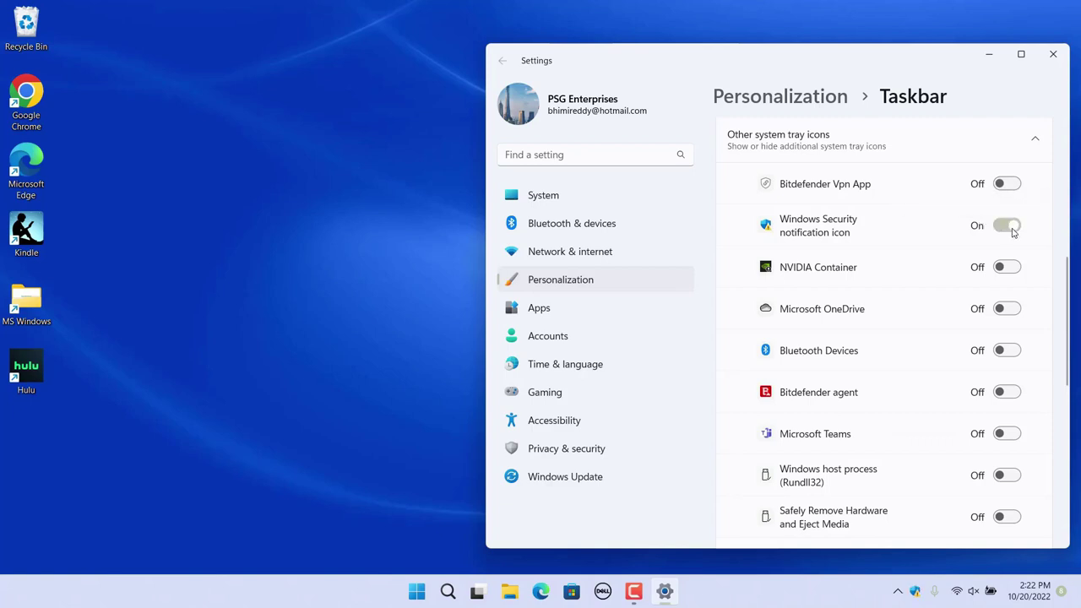
# Set the taskbar alignment to Left in the taskbar behaviors.
pyautogui.scroll(-5, 921, 461)
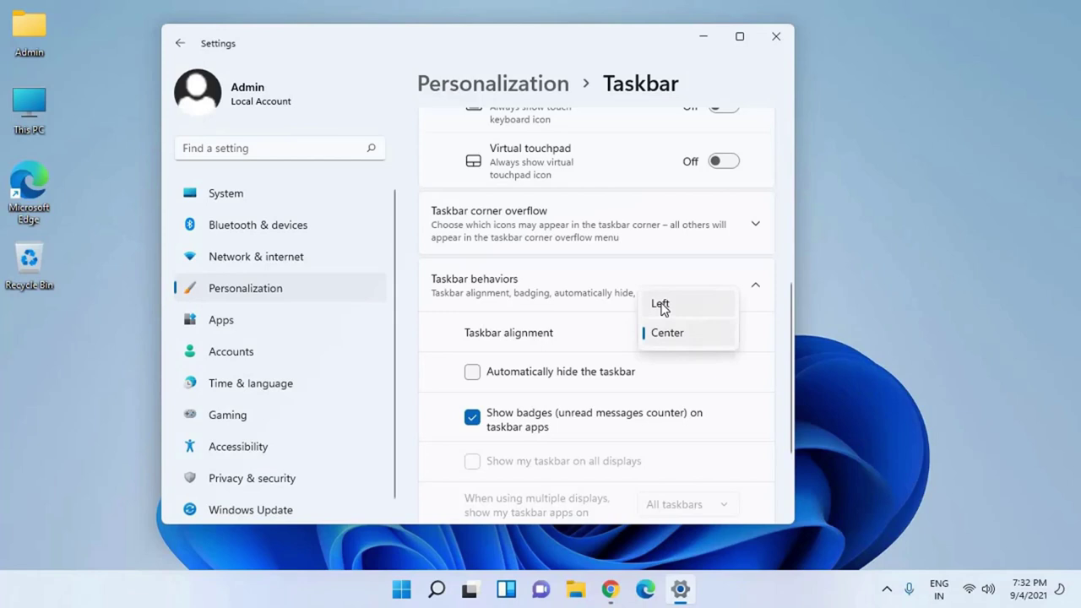
pyautogui.click(661, 304)
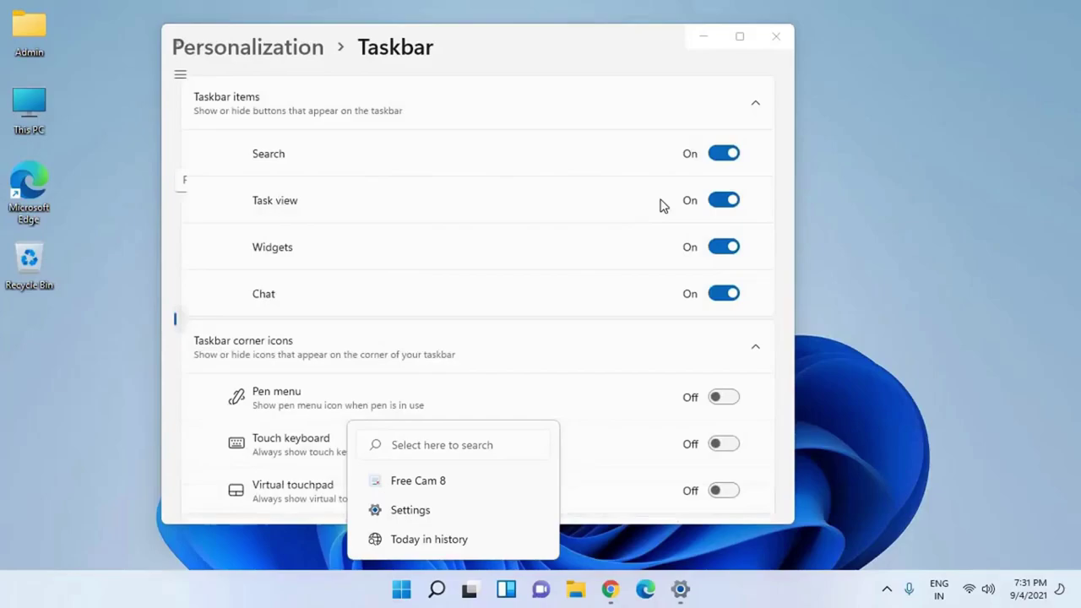
pyautogui.scroll(-3, 533, 236)
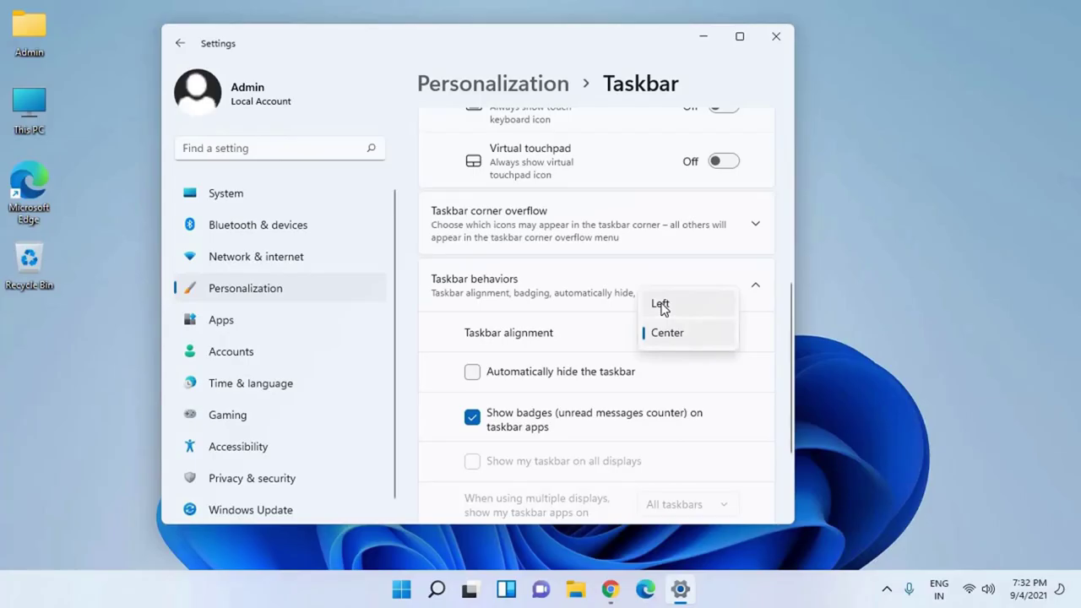
pyautogui.click(661, 305)
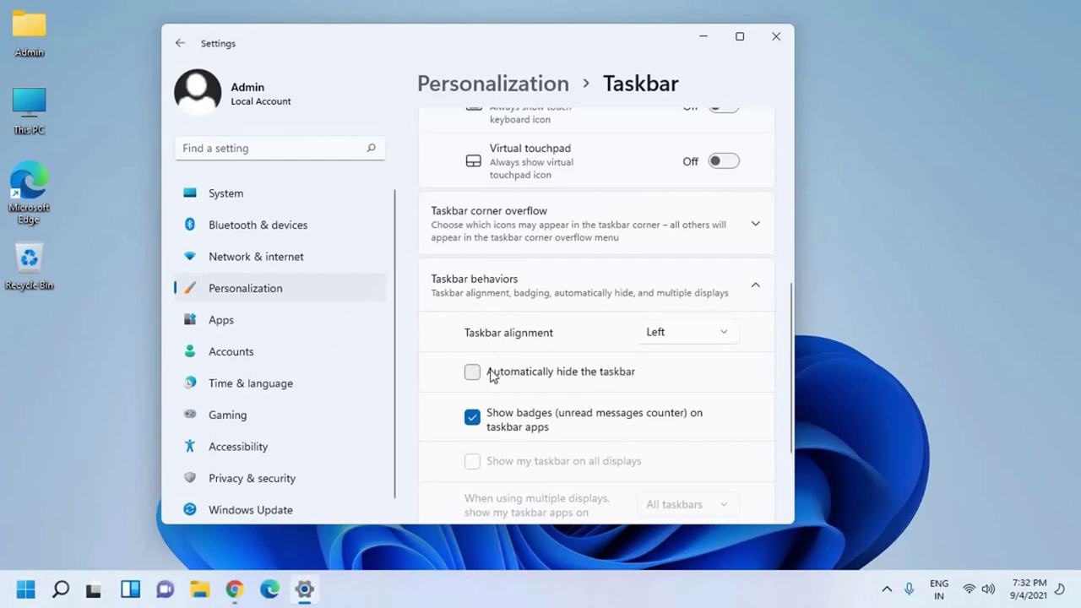
# Align the taskbar icons to the left and close the maximized Settings window.
pyautogui.scroll(-3, 649, 411)
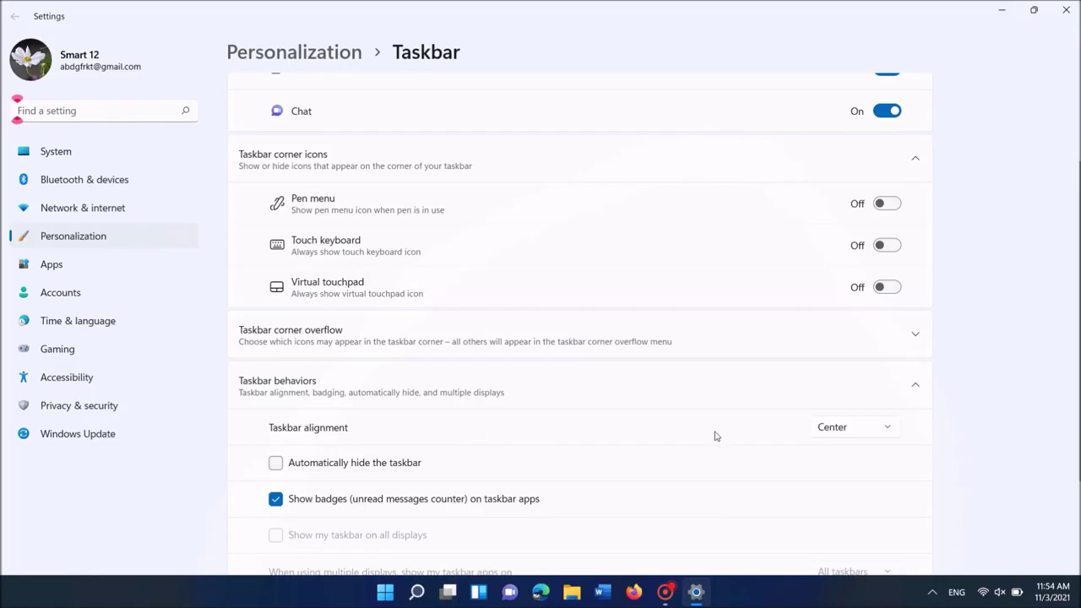
pyautogui.click(847, 436)
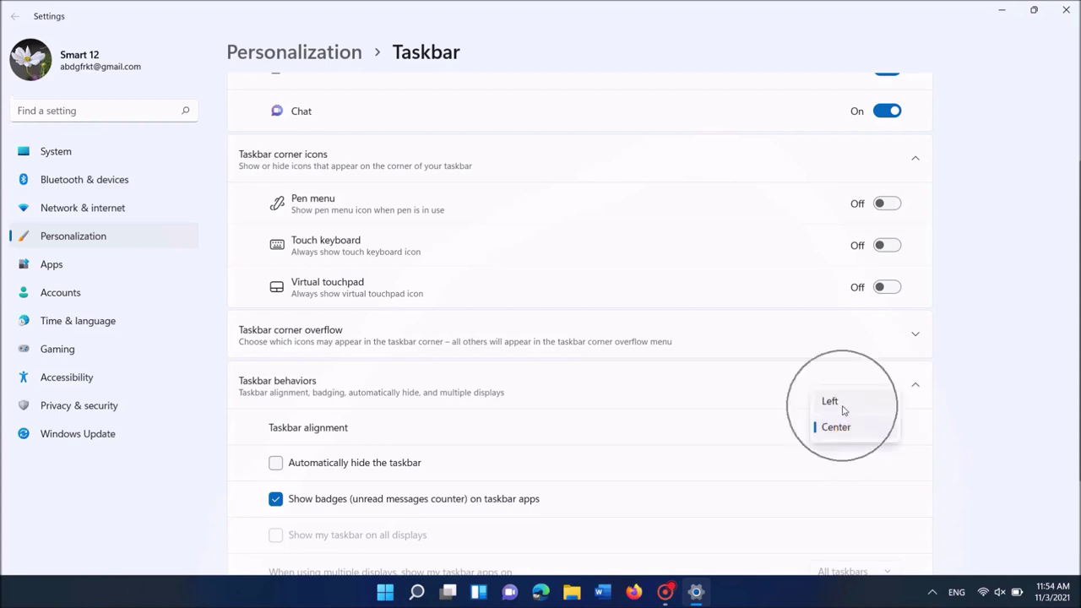
pyautogui.click(843, 410)
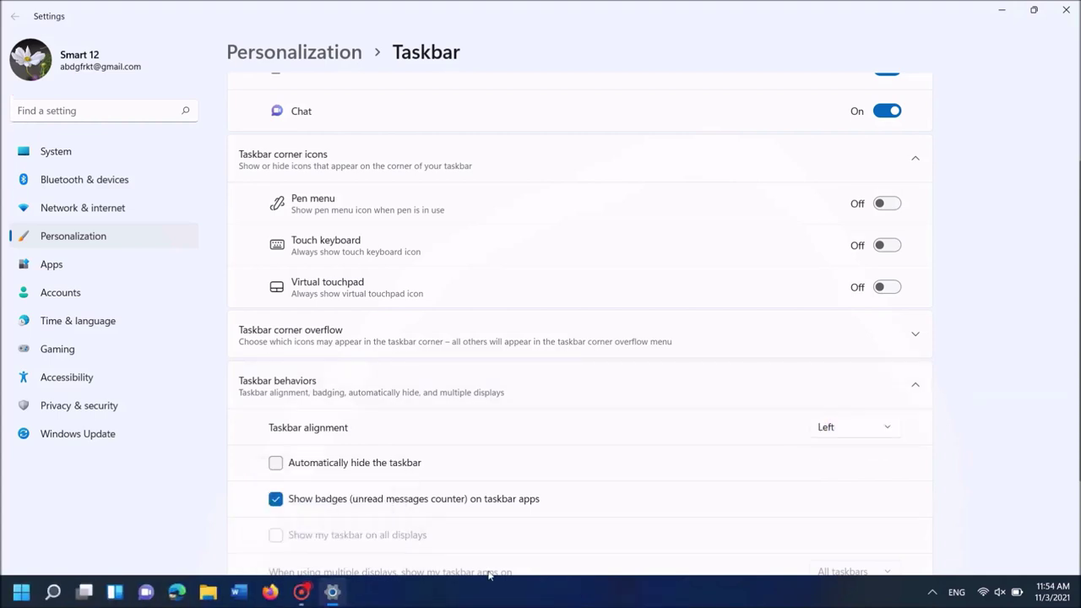
pyautogui.click(1056, 9)
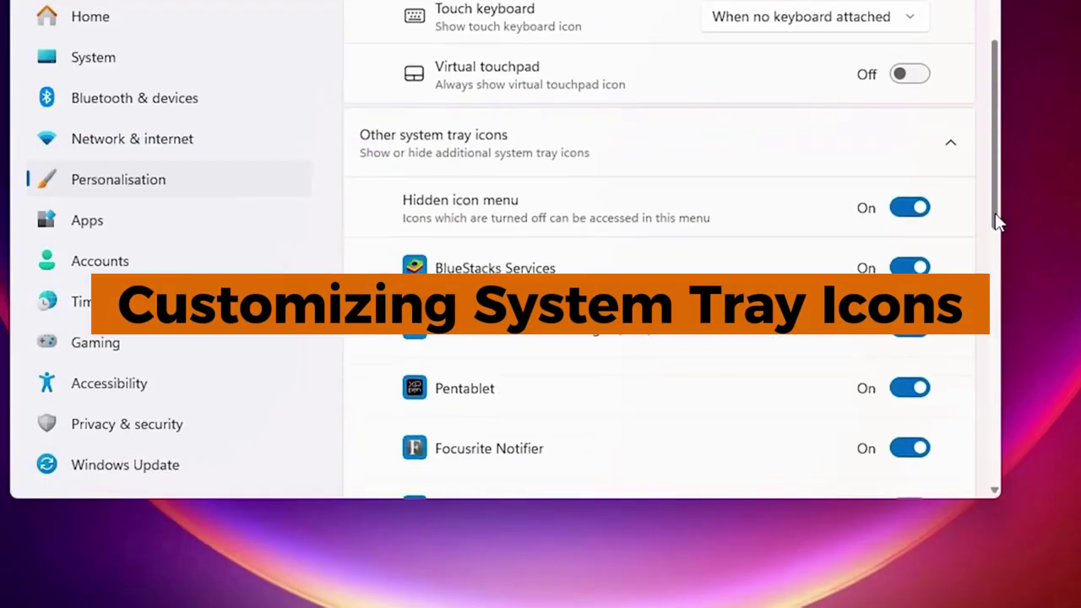
# Open the taskbar settings and expand the other system tray icons to review which apps can be shown.
pyautogui.moveTo(996, 213); pyautogui.dragTo(1002, 253)
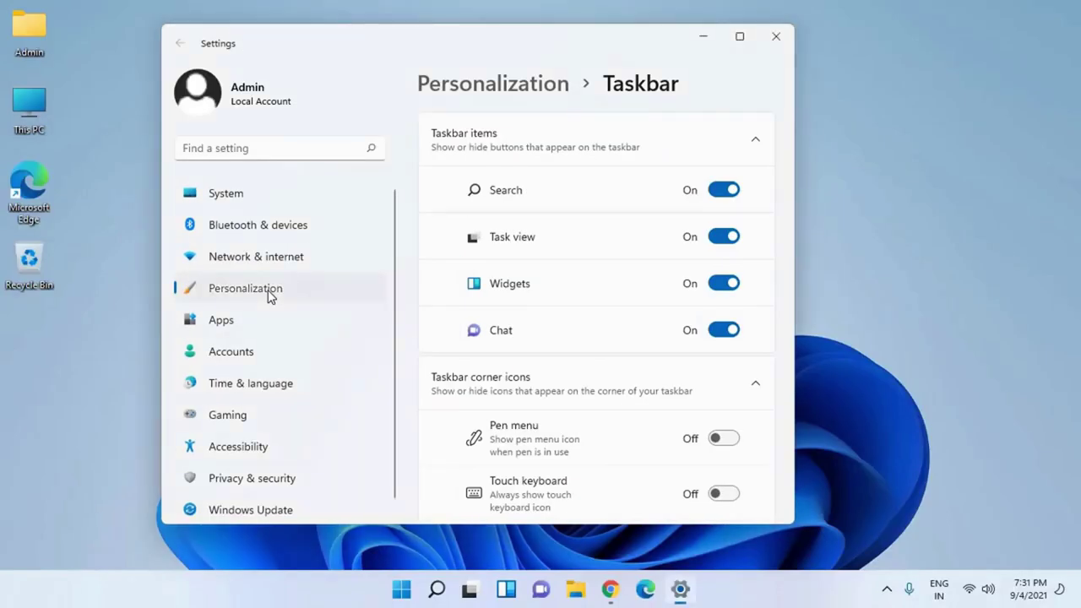
pyautogui.click(268, 292)
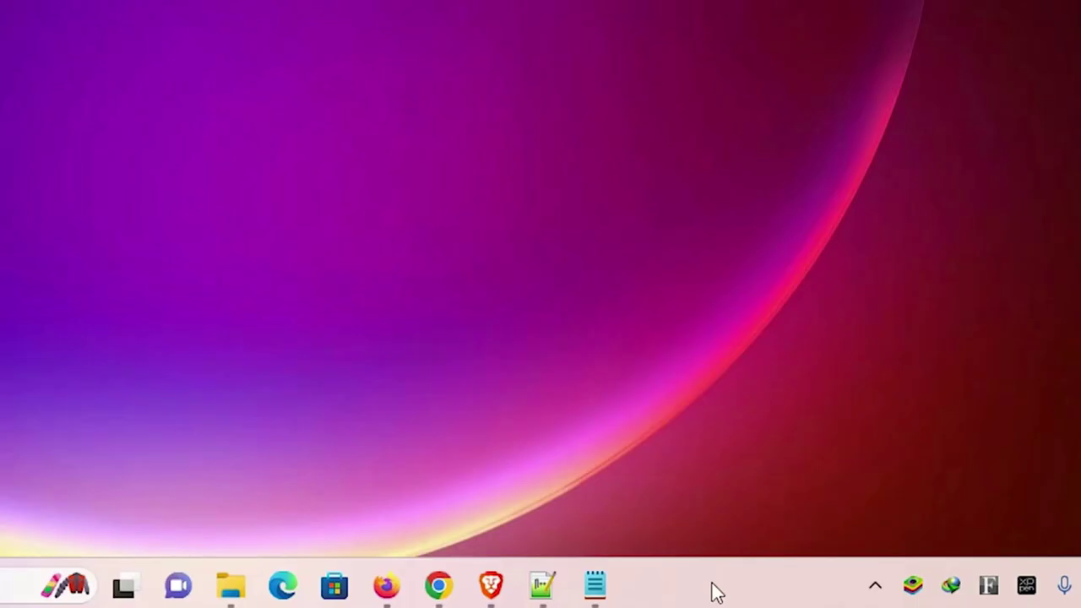
pyautogui.rightClick(713, 584)
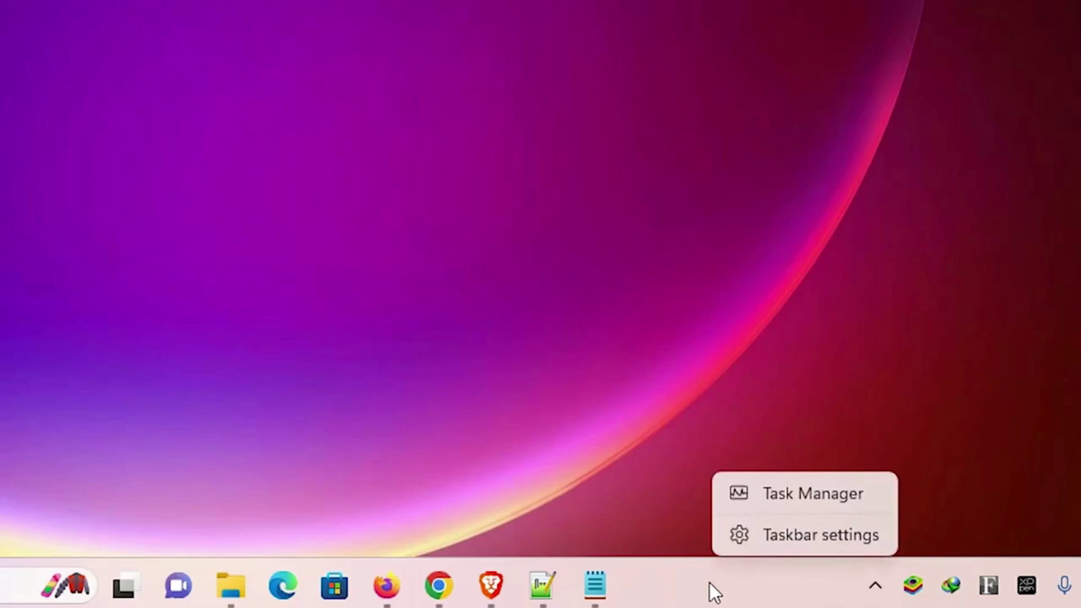
pyautogui.click(826, 547)
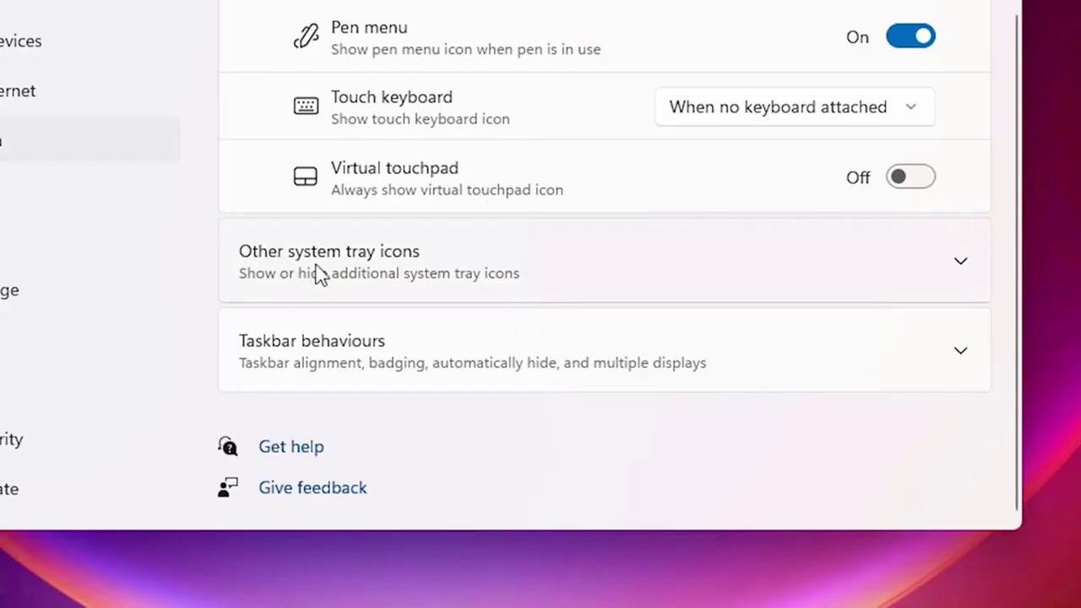
pyautogui.click(265, 272)
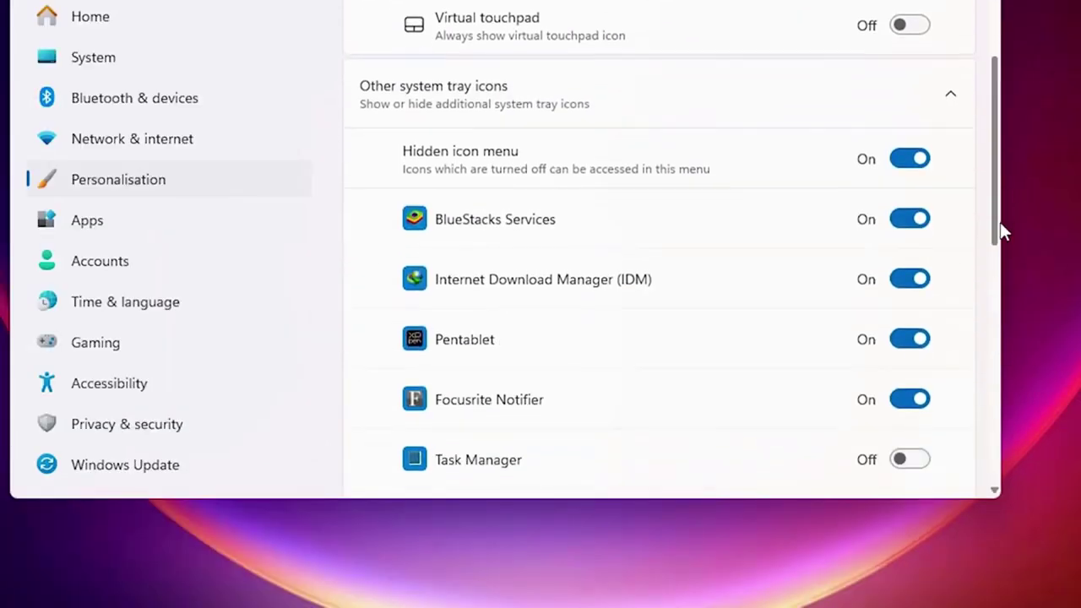
pyautogui.scroll(-2, 1000, 222)
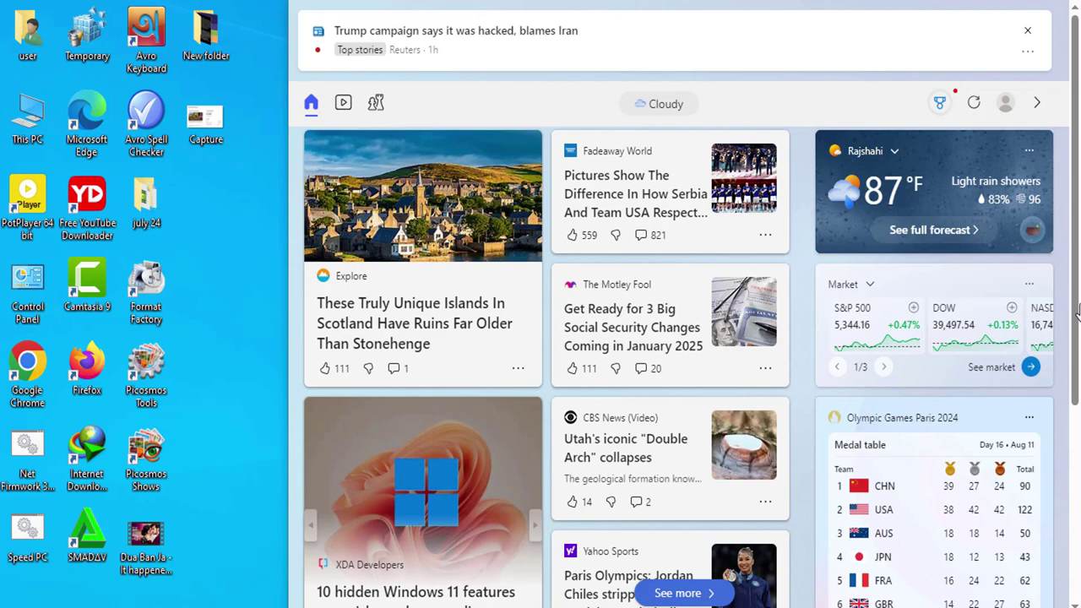
# Browse the news and widgets feed and open the weather widget's options on the widgets board.
pyautogui.moveTo(1073, 336); pyautogui.dragTo(1076, 500)
pyautogui.moveTo(1075, 453); pyautogui.dragTo(1075, 605)
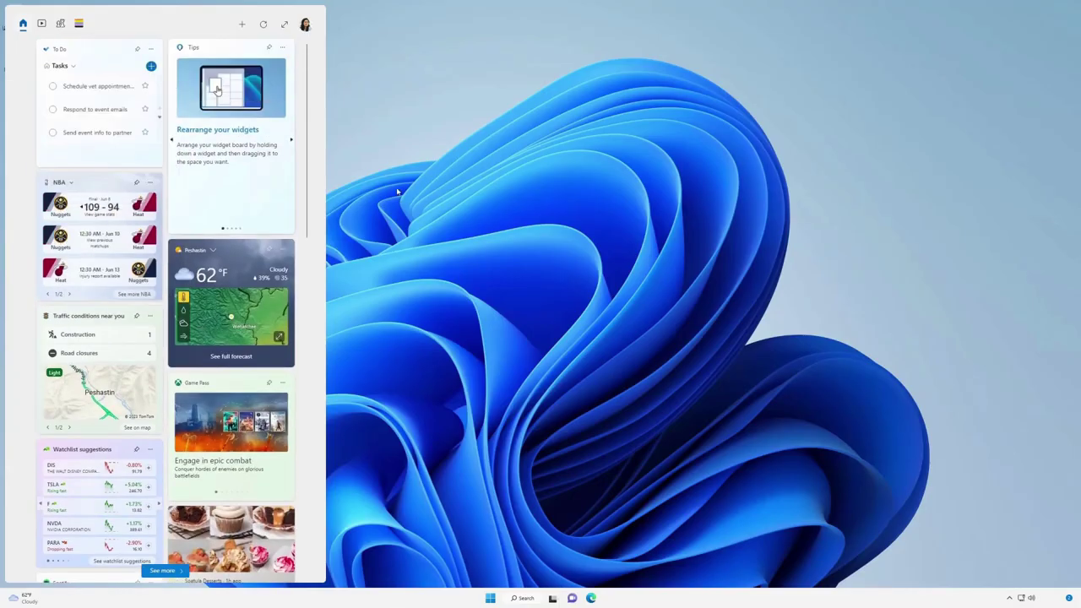
pyautogui.click(284, 251)
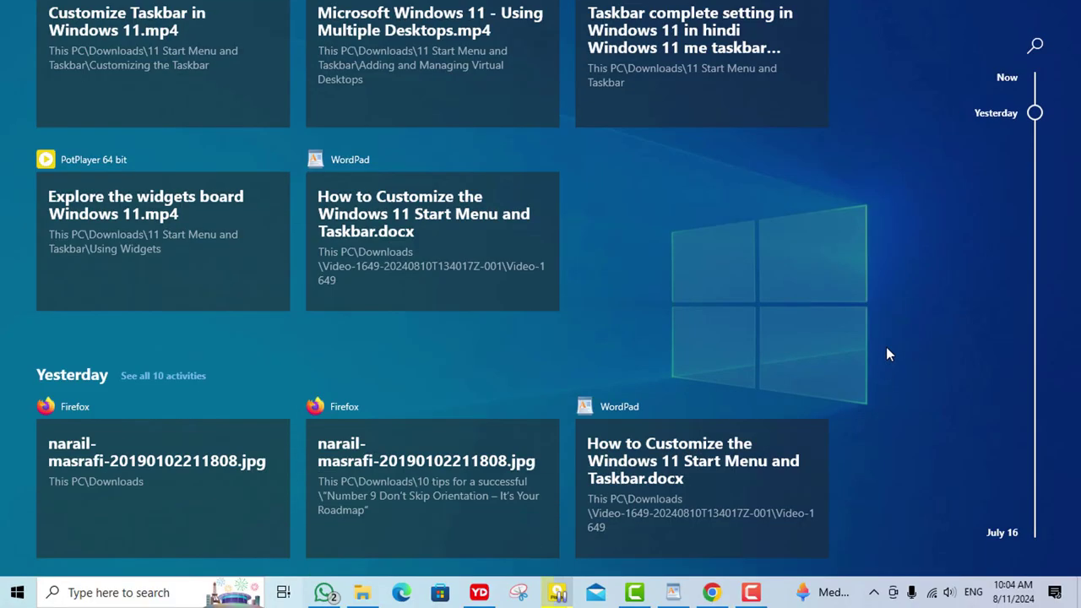
pyautogui.scroll(-3, 886, 346)
pyautogui.scroll(10, 880, 363)
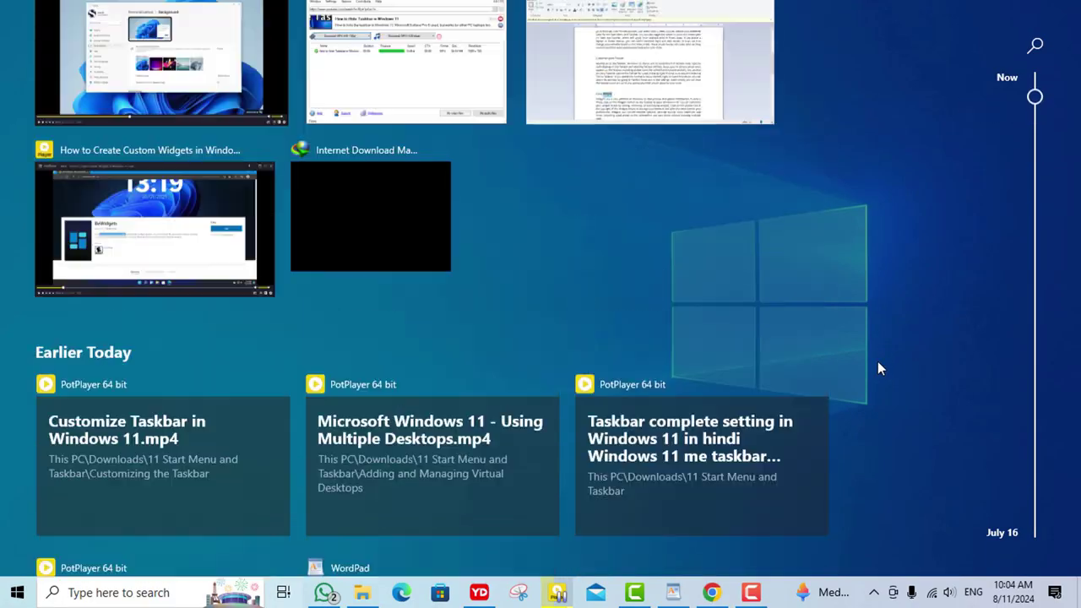